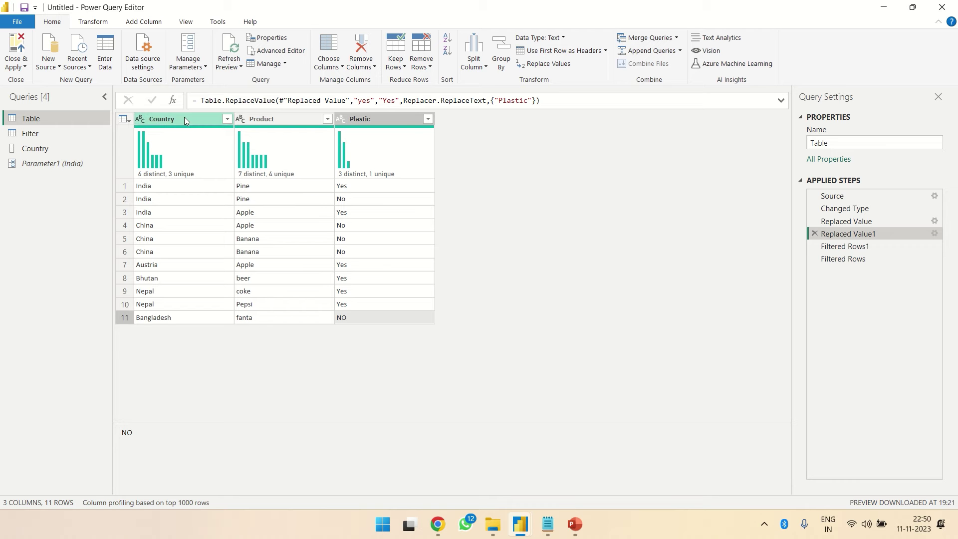
Step: In the Product column's filter list, keep all products ticked and clear only Apple
left_click(274, 119)
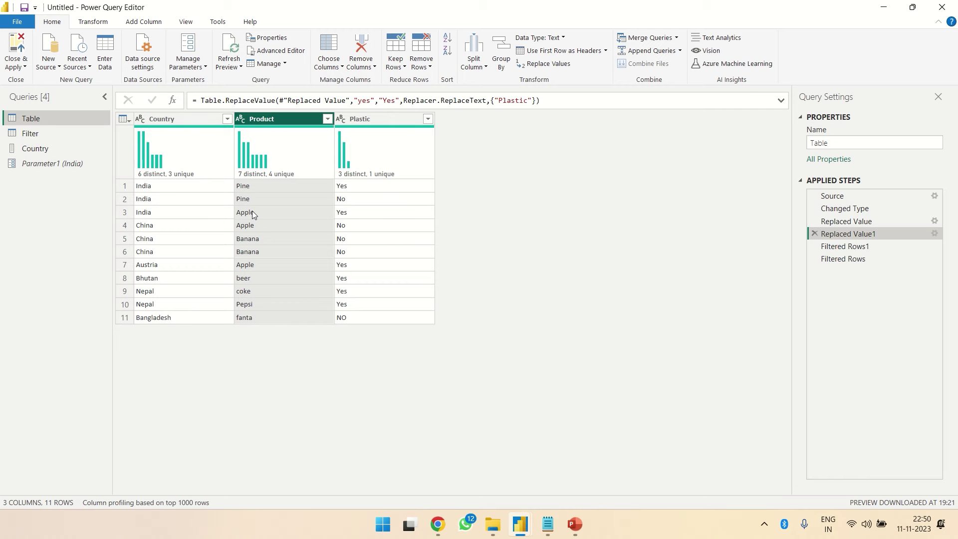
left_click(359, 214)
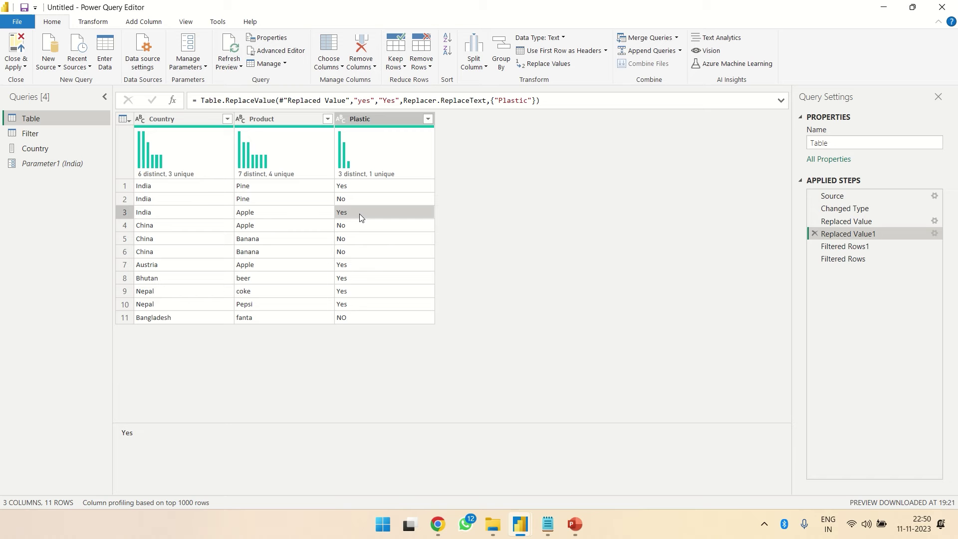
left_click(327, 118)
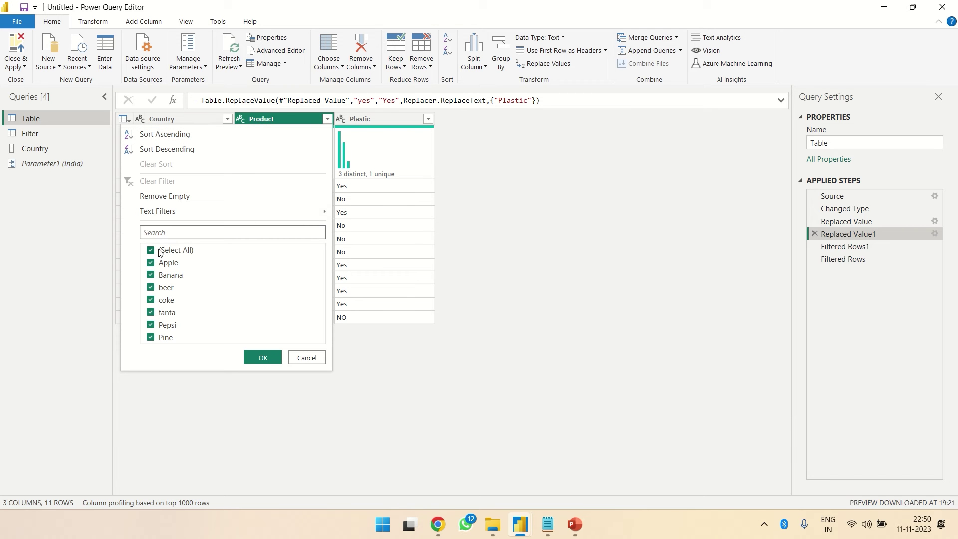
left_click(159, 249)
left_click(152, 263)
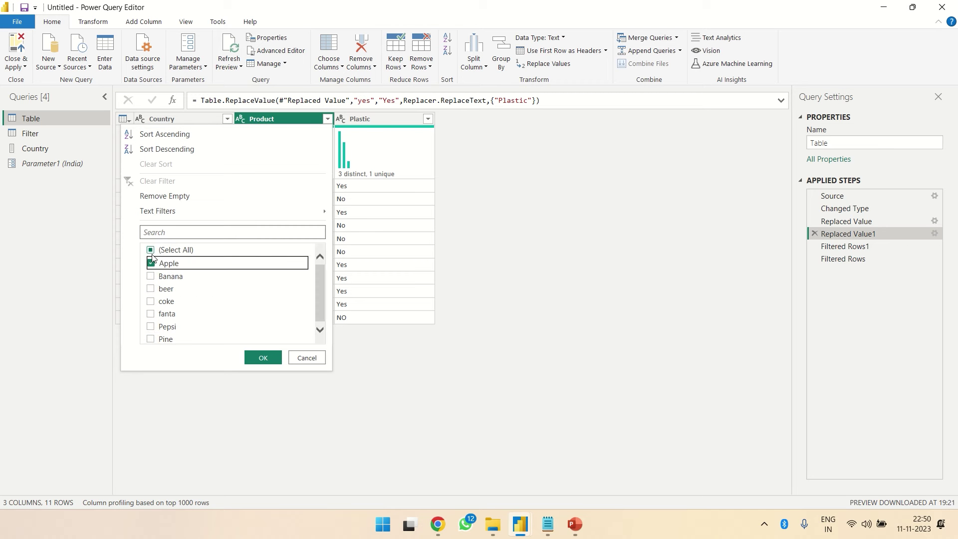
left_click(151, 251)
left_click(151, 250)
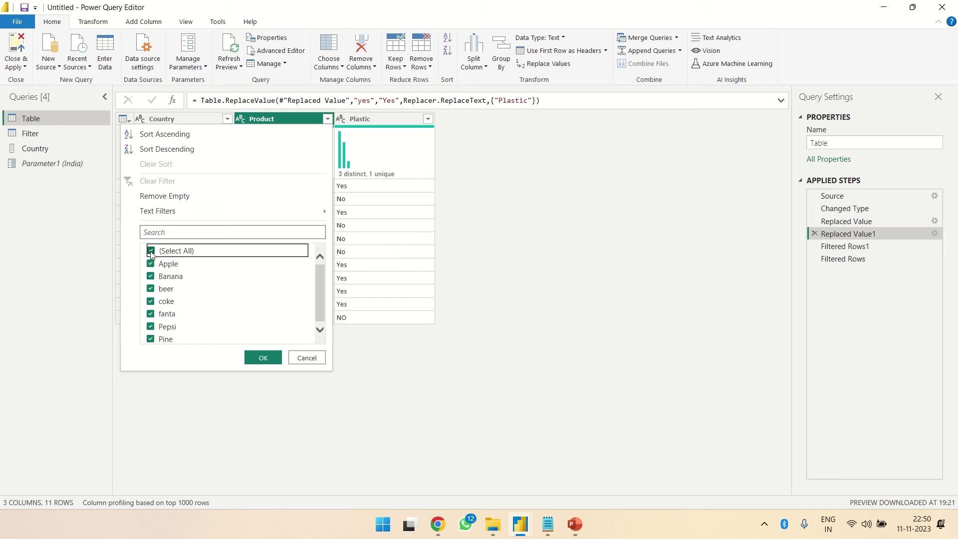
left_click(150, 263)
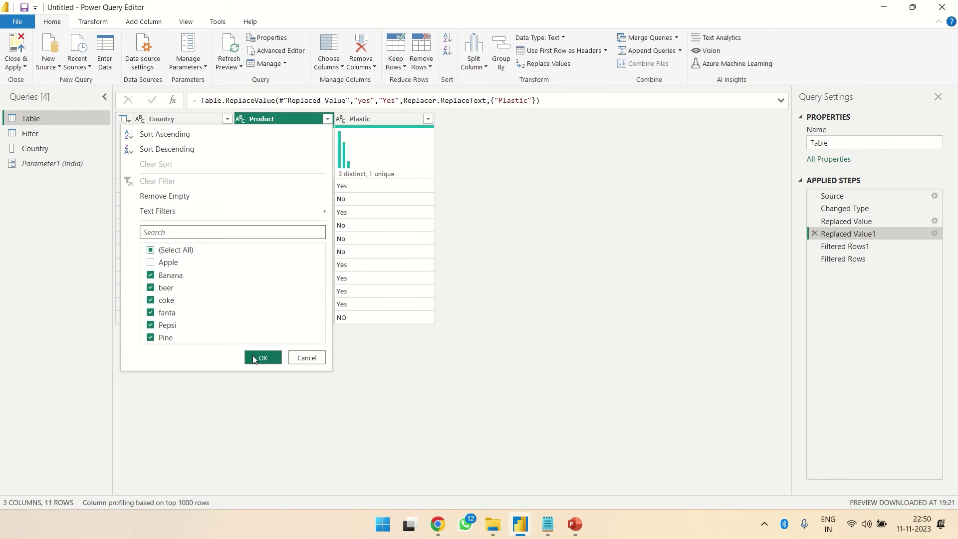
Step: Apply the filter to drop Apple rows, then append and [Product]="Yes" to the Filtered Rows2 formula
left_click(252, 355)
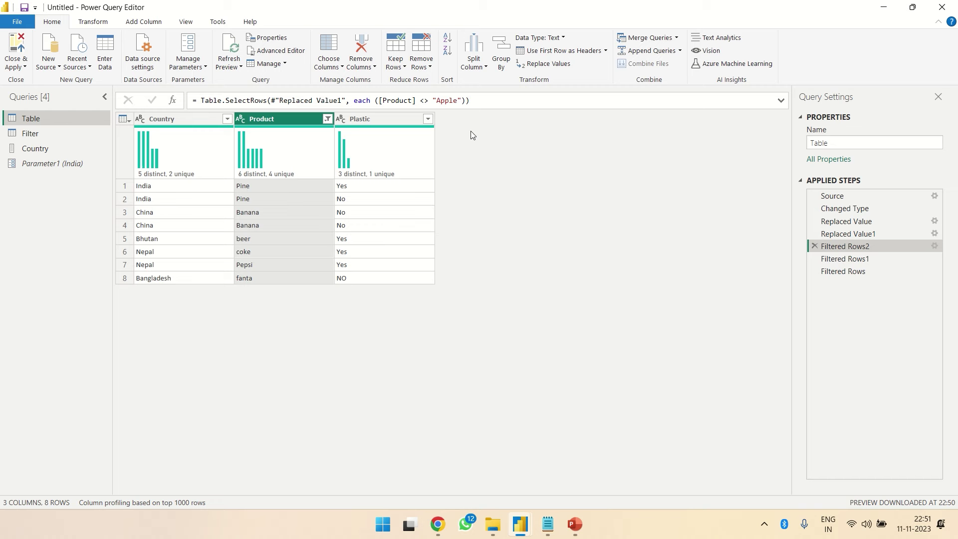
left_click(463, 100)
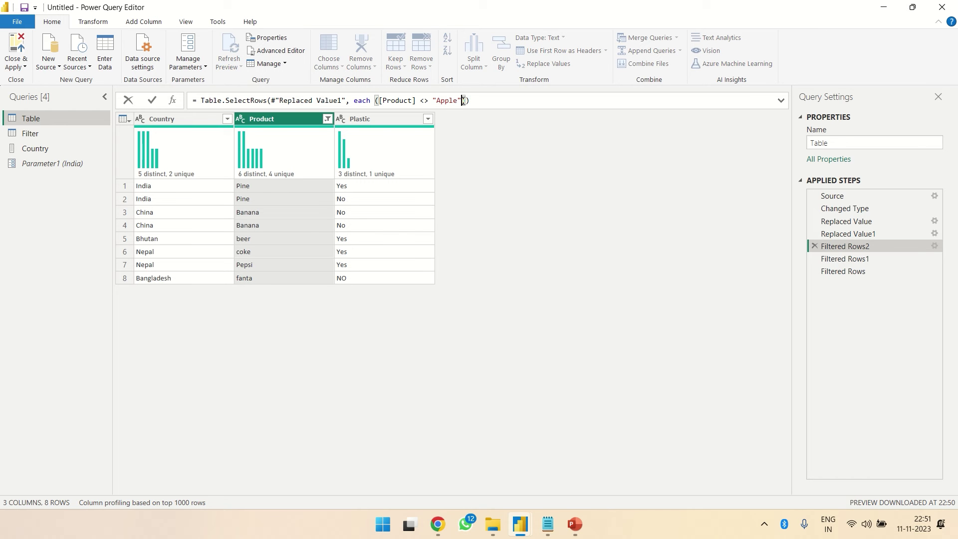
type("and [Product]=\"Yes")
Step: Change the filter formula's <> to = so it requires Product equal to Apple
left_click(429, 102)
key("BackSpace")
key("BackSpace")
type("=")
left_click(152, 100)
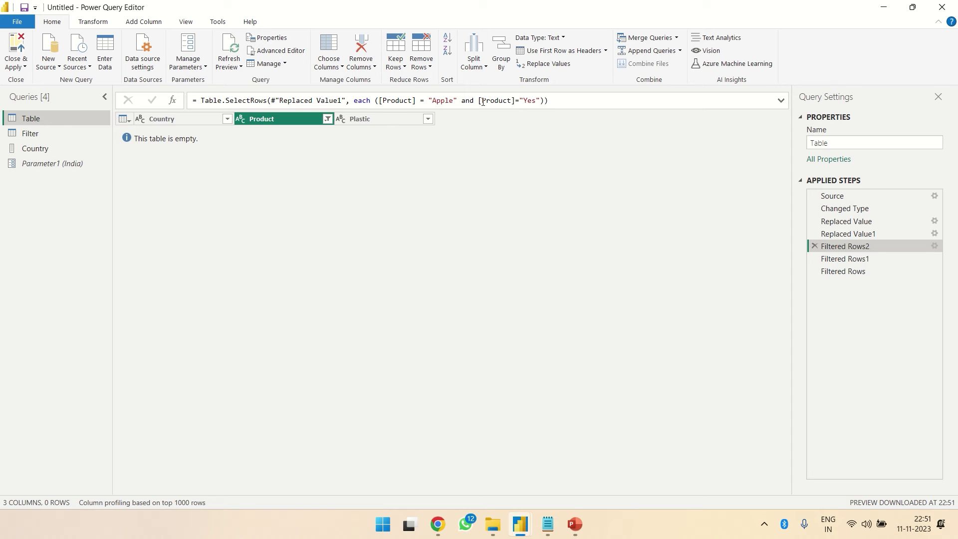
Step: Change the second [Product] to [Plastic], leaving the India and Austria Apple rows
left_click(510, 100)
key("BackSpace")
key("BackSpace")
key("BackSpace")
key("BackSpace")
key("BackSpace")
key("BackSpace")
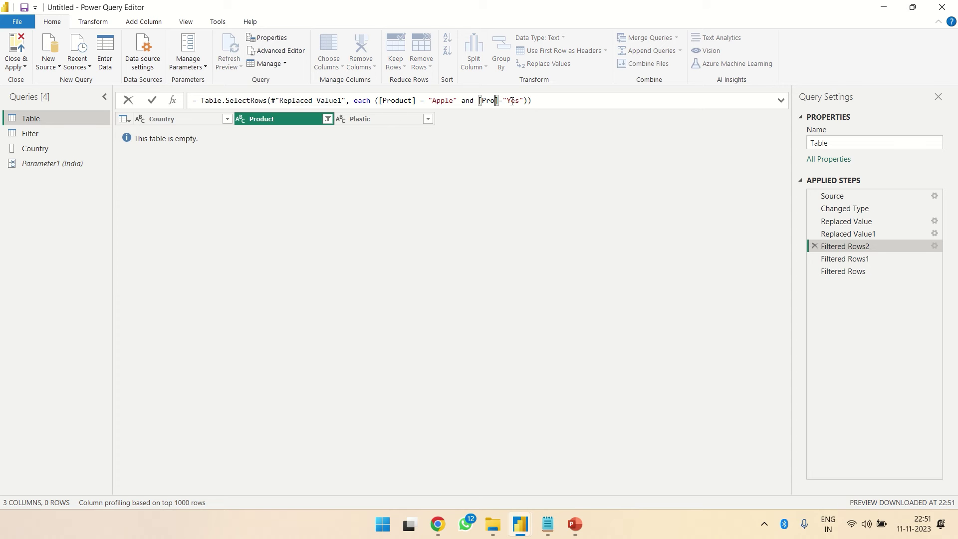
type("lastic")
left_click(156, 101)
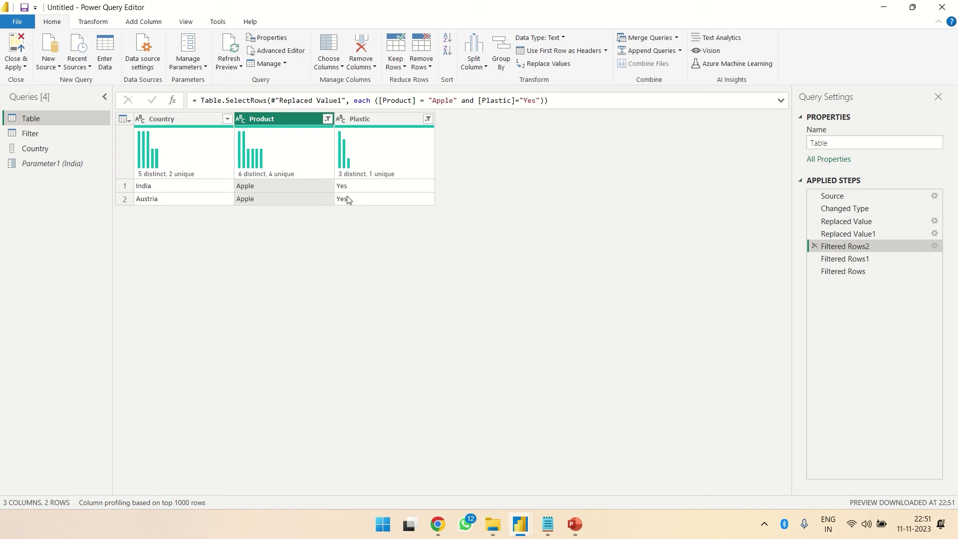
left_click(367, 101)
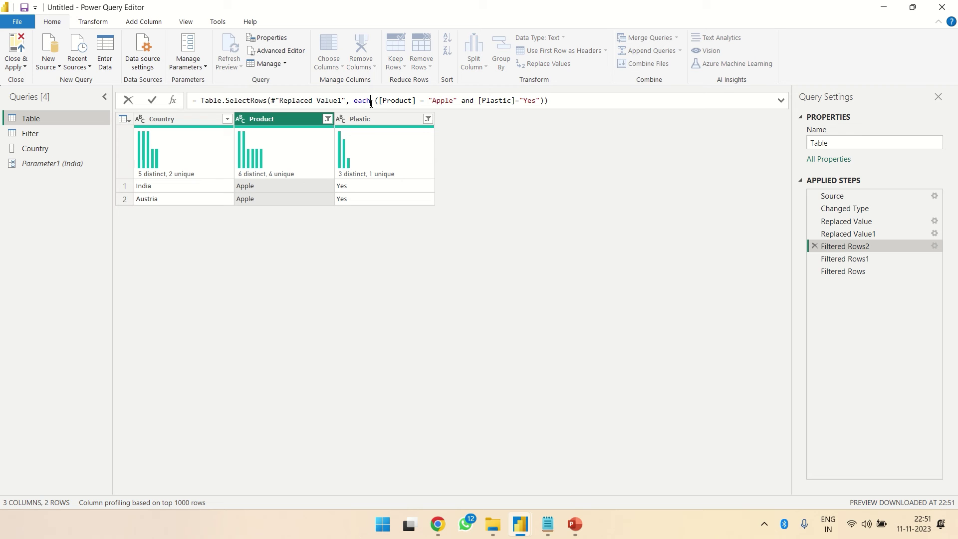
double_click(370, 102)
left_click(370, 101)
type("not")
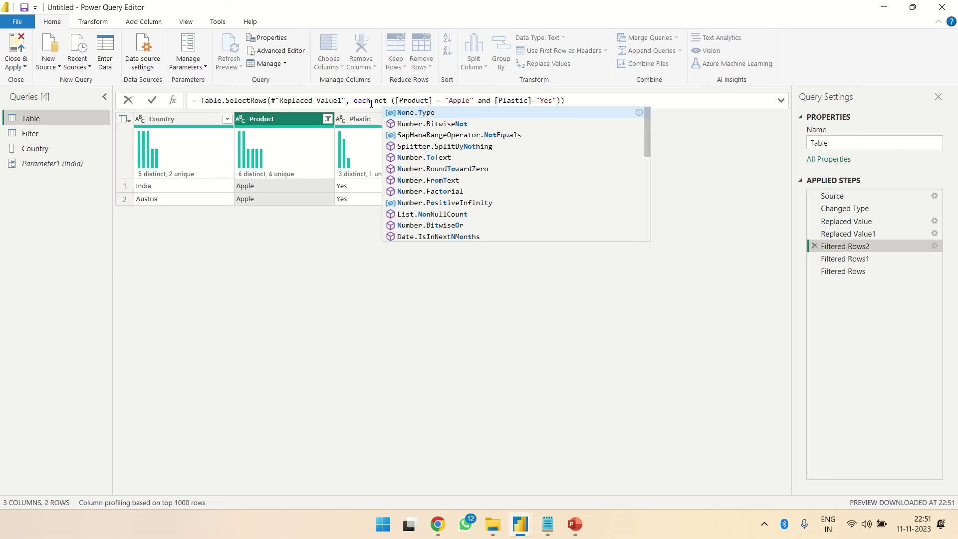
left_click(152, 101)
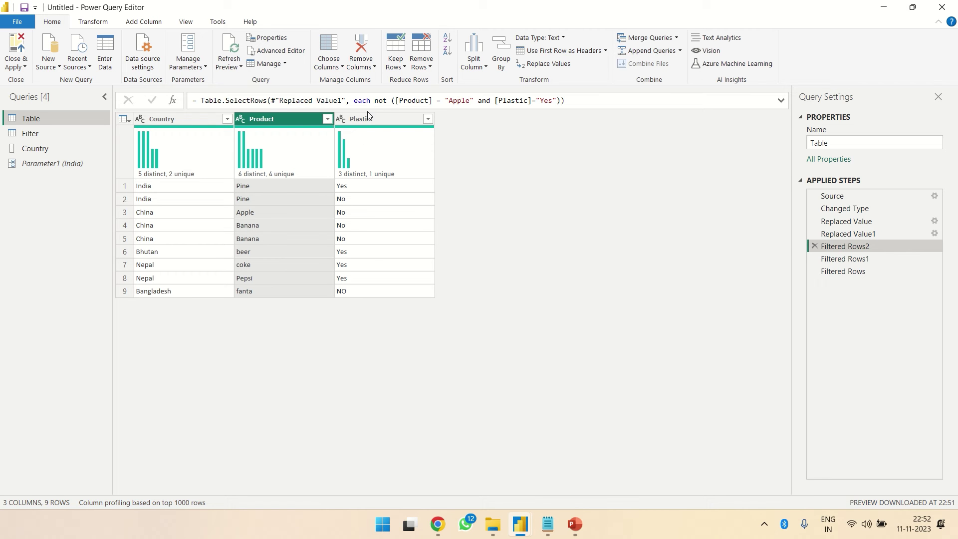
left_click(387, 104)
key("BackSpace")
key("BackSpace")
key("BackSpace")
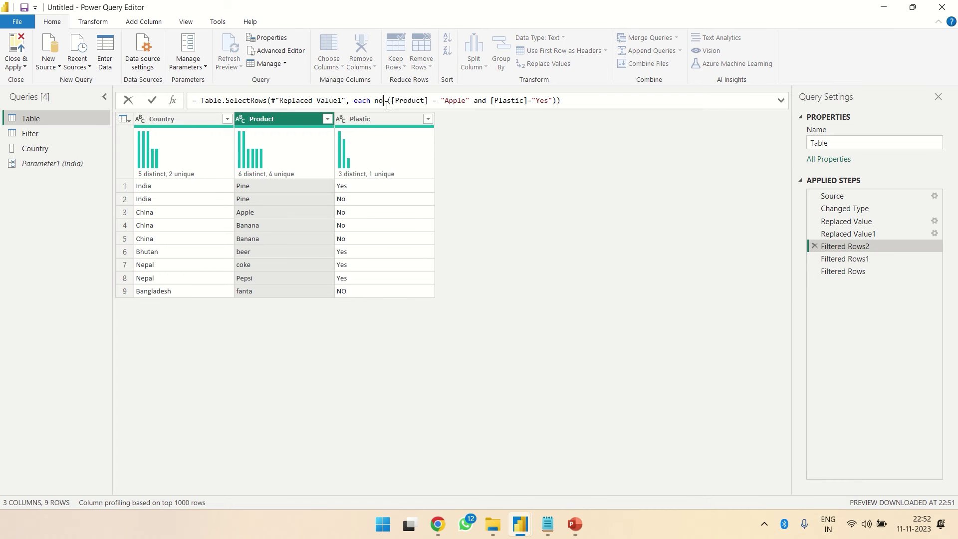
key("BackSpace")
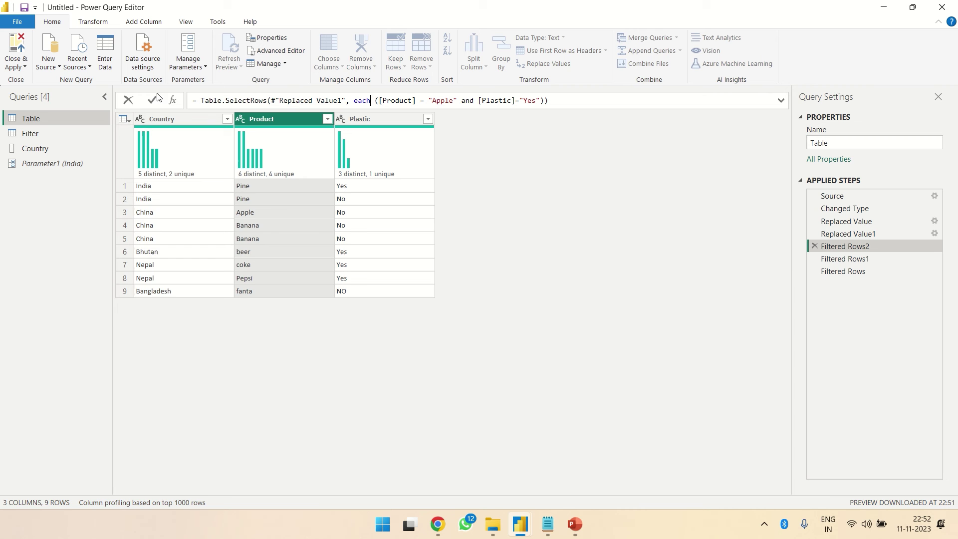
left_click(152, 100)
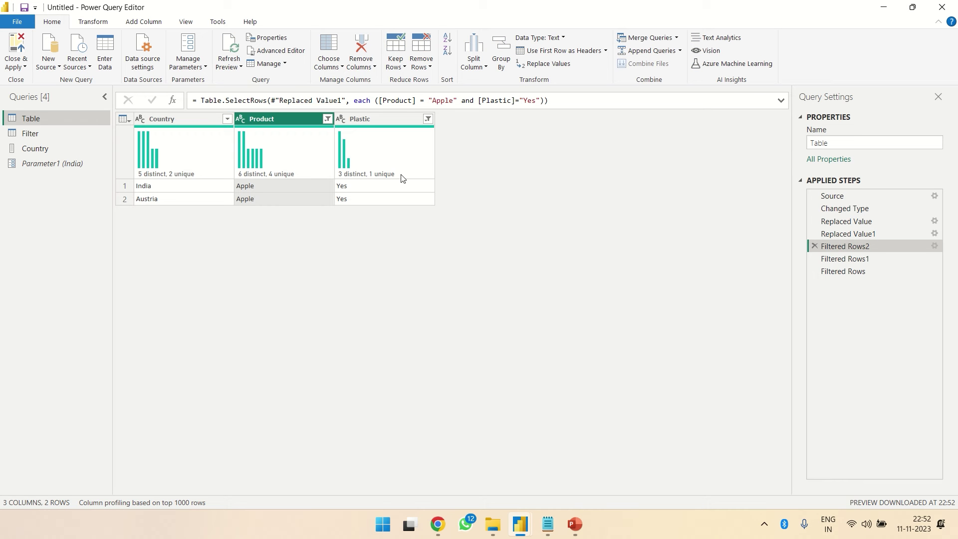
Step: Append and [Country]="Austria" to the Filtered Rows2 formula and commit it
mouse_move(402, 177)
left_click(540, 103)
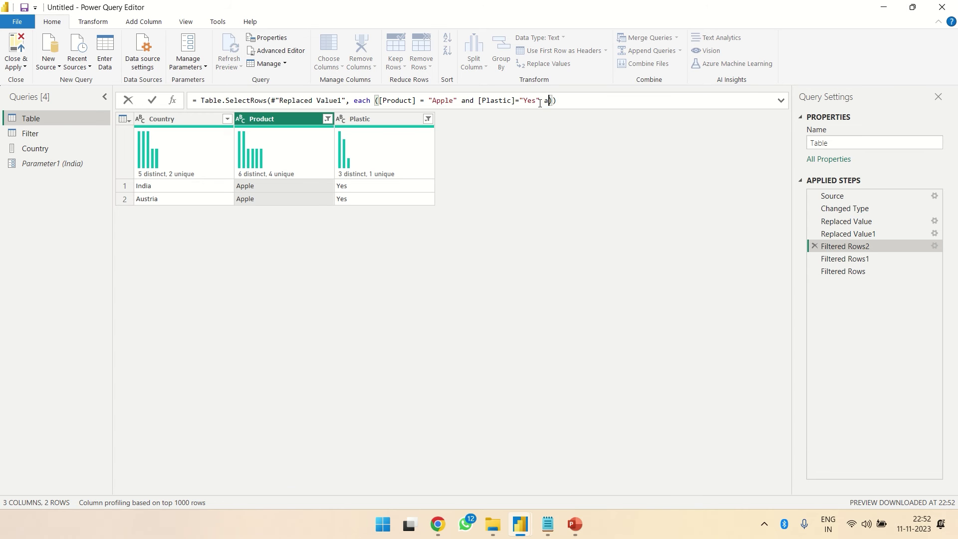
type("and [Country]=\"Austria")
left_click(155, 101)
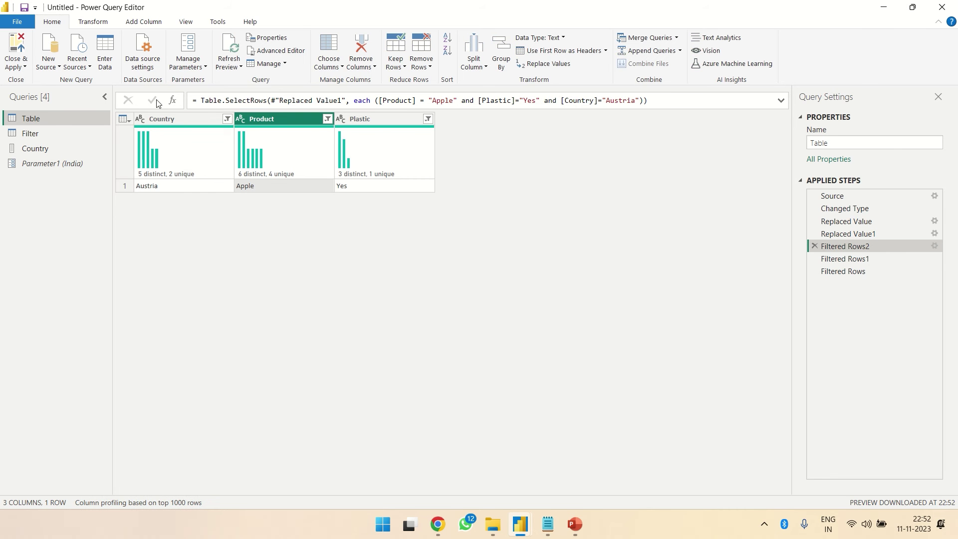
Step: Insert not after each to negate the three-condition filter, leaving 10 rows
left_click(373, 103)
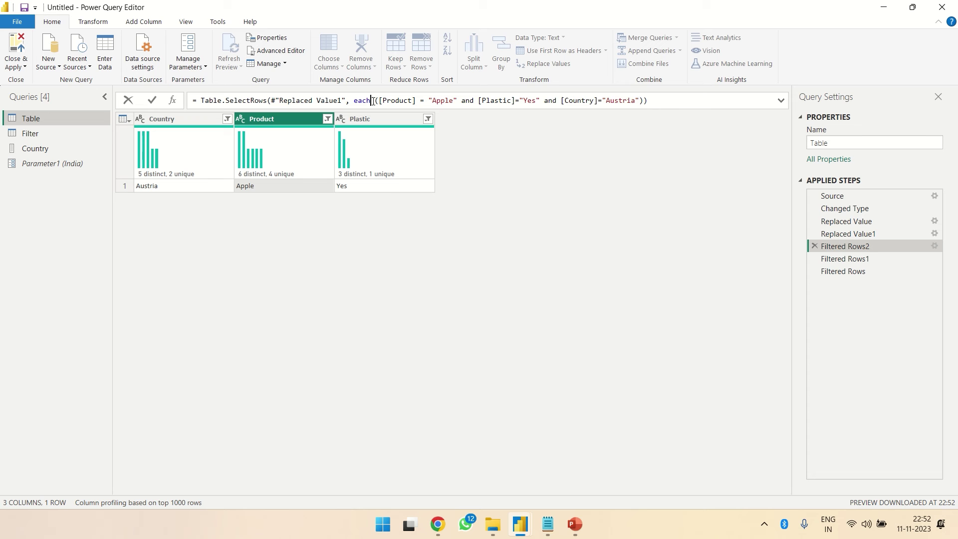
type("not")
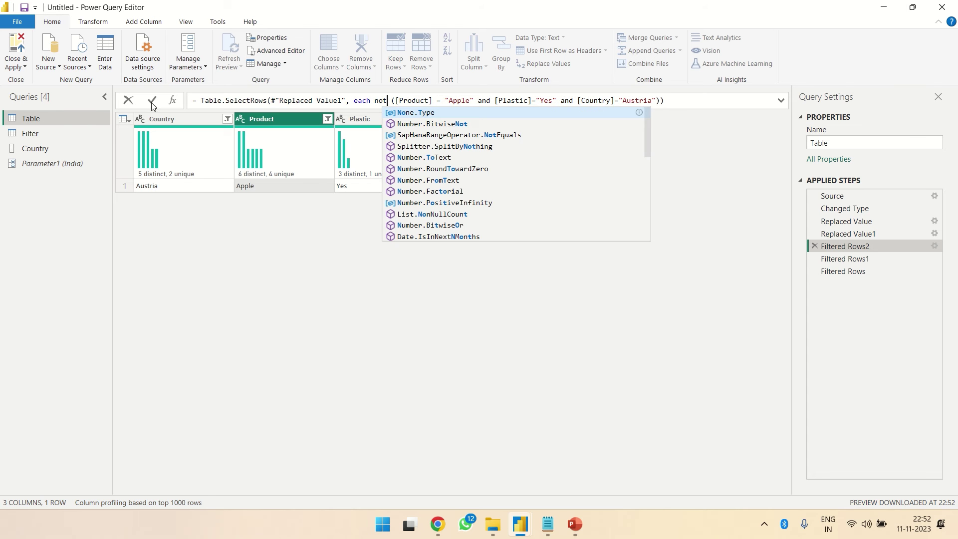
left_click(152, 102)
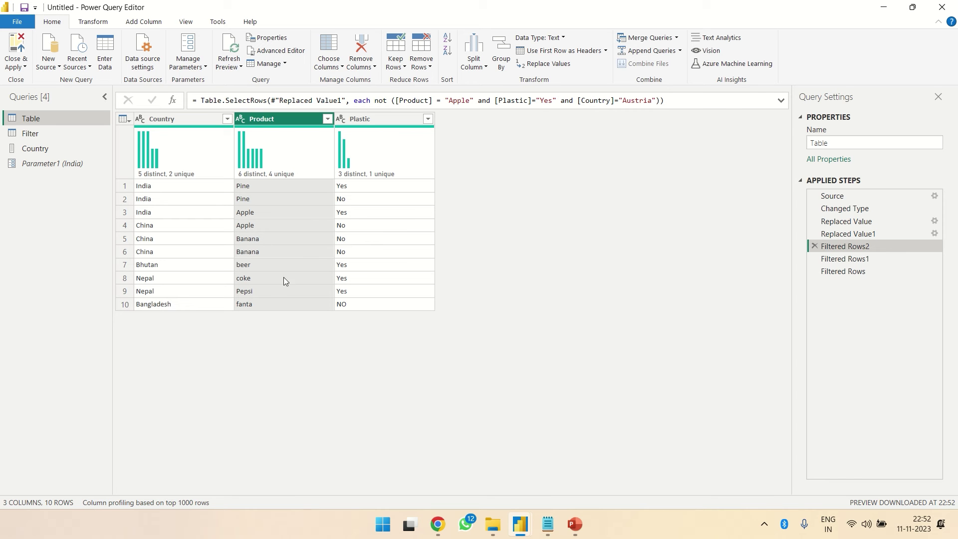
Step: Review the Conditional Filter notes and return to Power Query Editor
left_click(547, 530)
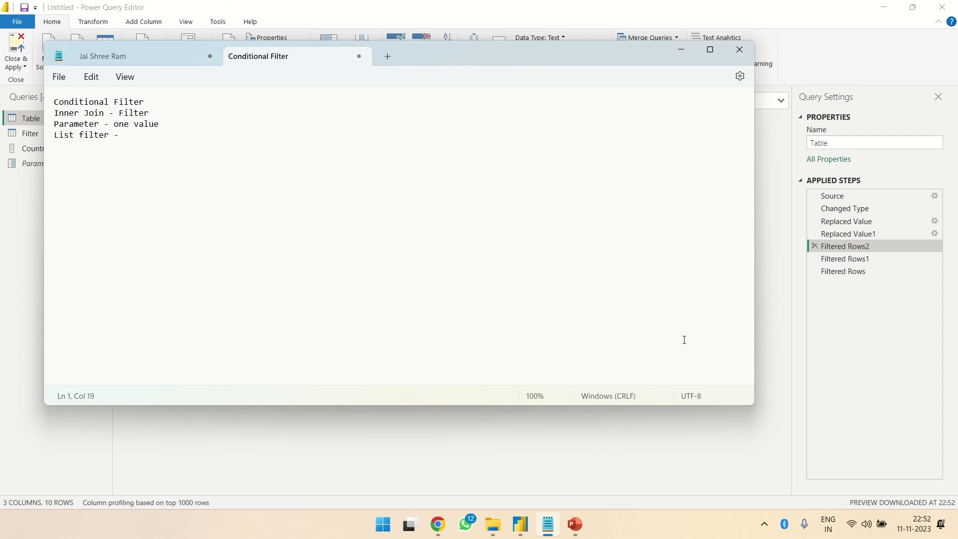
left_click(680, 52)
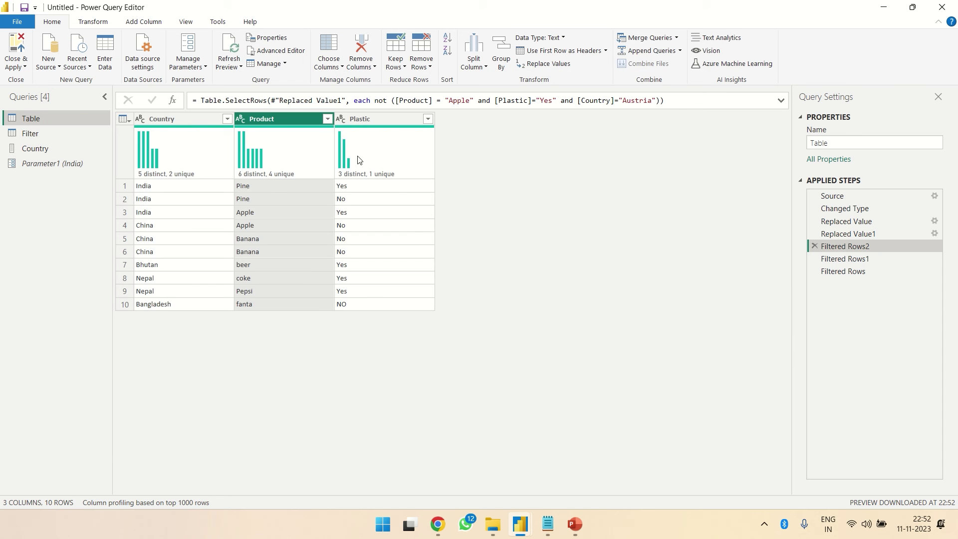
mouse_move(359, 160)
Step: Glance at the Filter query, then delete Table's Filtered Rows and Filtered Rows1 steps
left_click(38, 133)
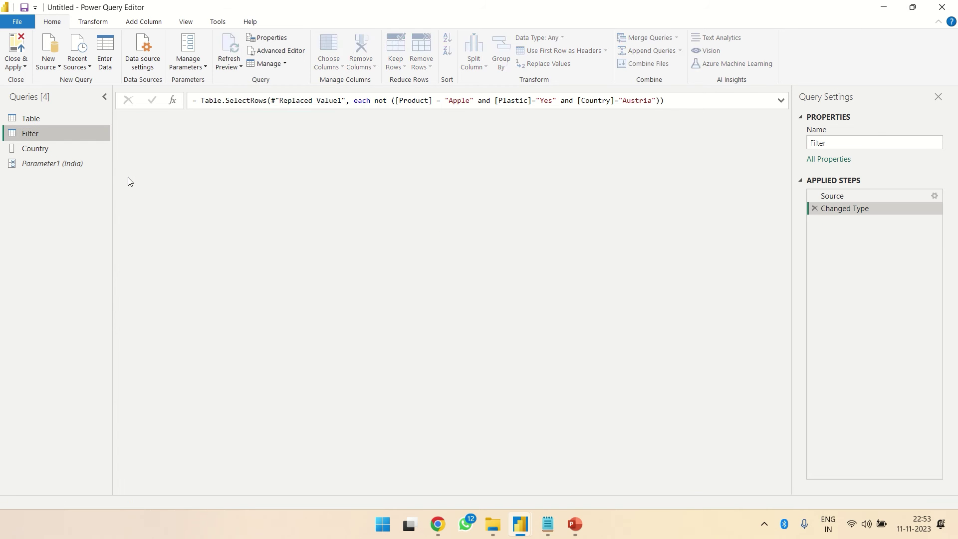
left_click(46, 120)
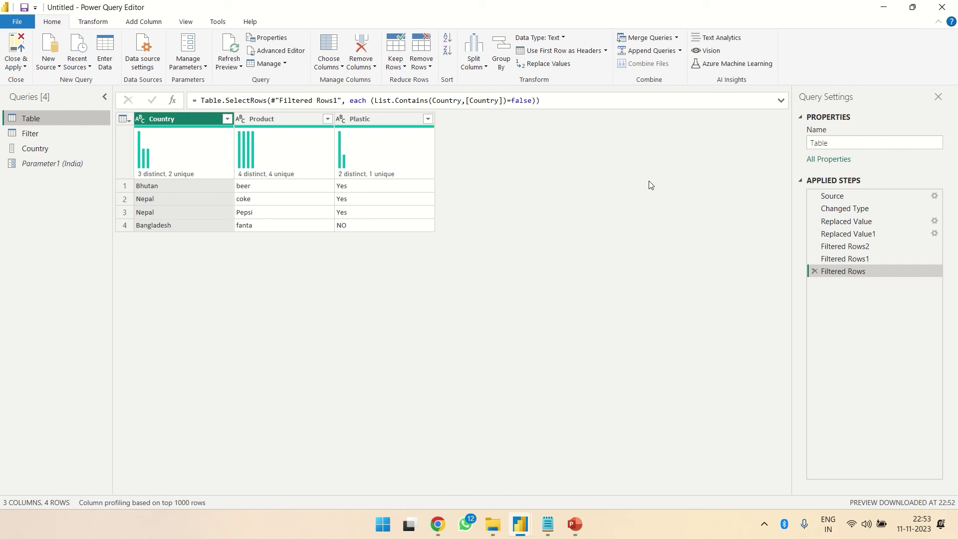
left_click(814, 271)
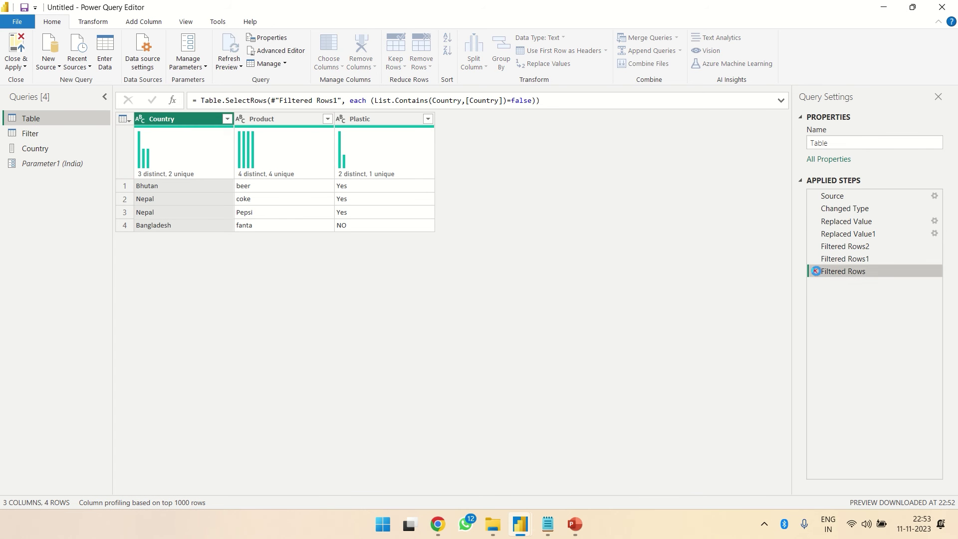
left_click(815, 260)
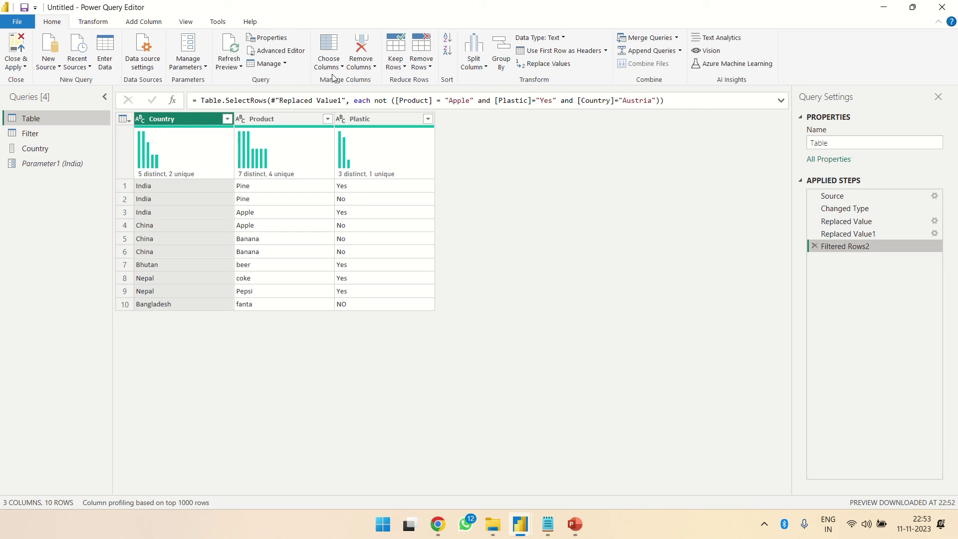
Step: Inner-merge Table with the Filter query on Country, keeping 6 rows, then remove the Filter column
left_click(652, 37)
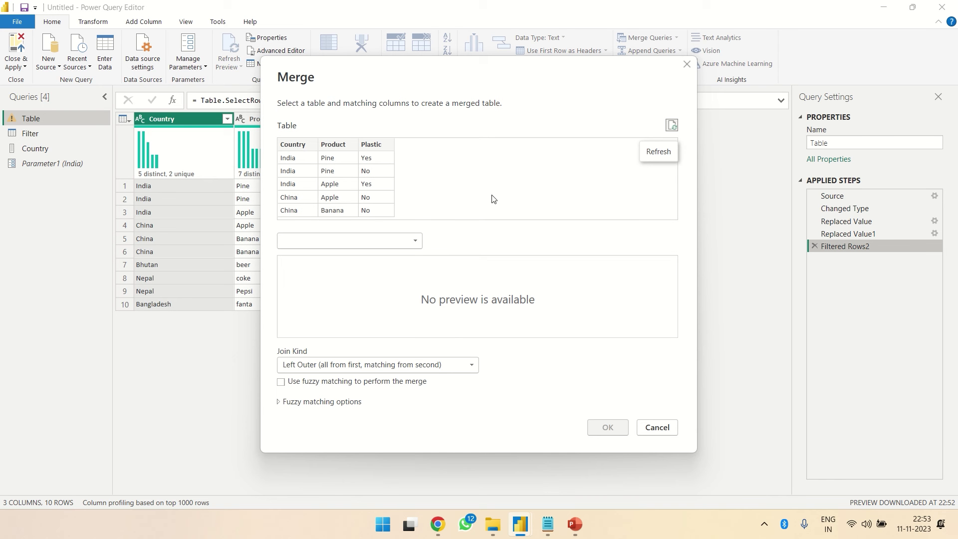
left_click(397, 237)
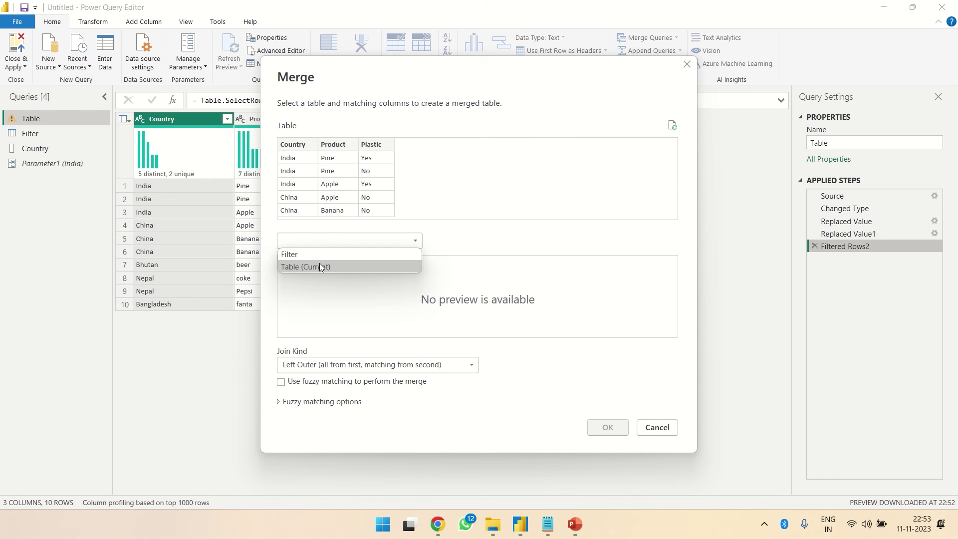
left_click(307, 254)
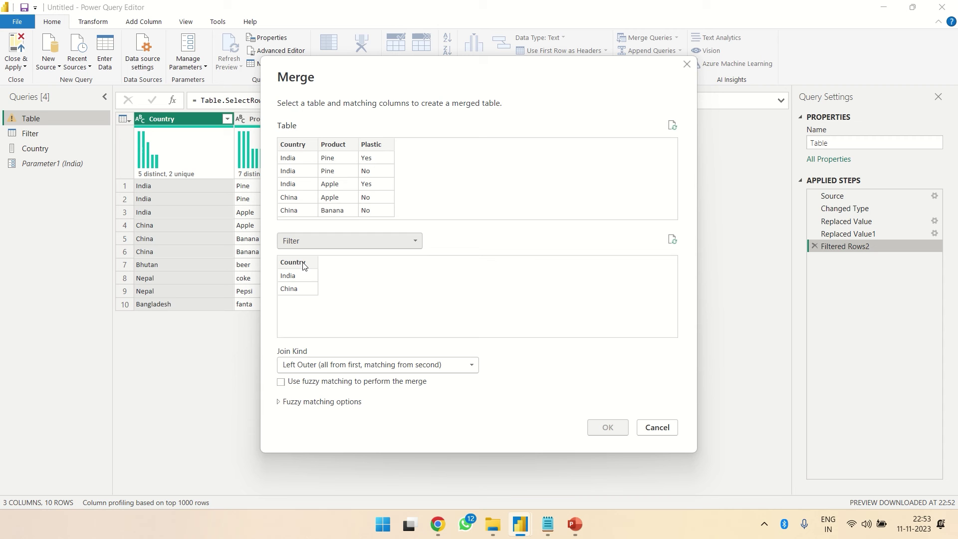
left_click(291, 148)
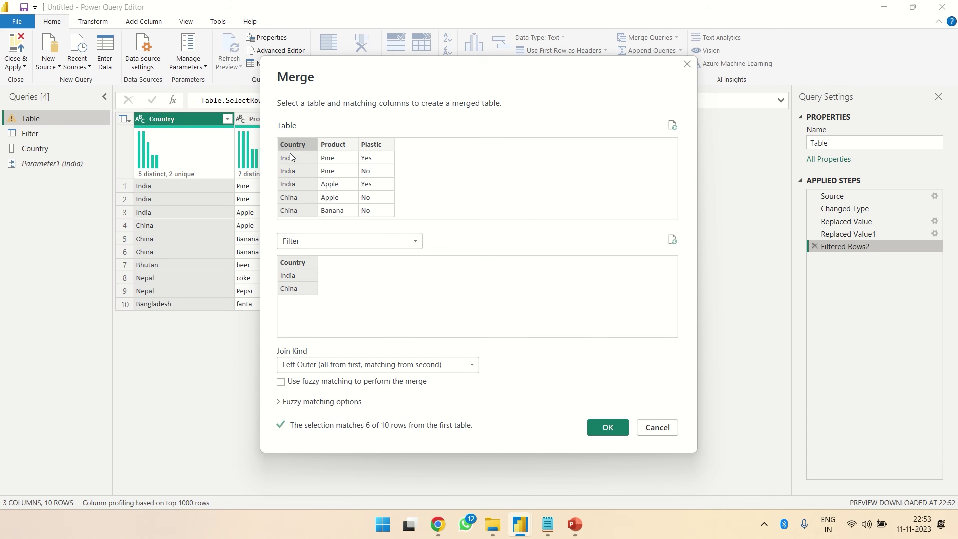
left_click(430, 369)
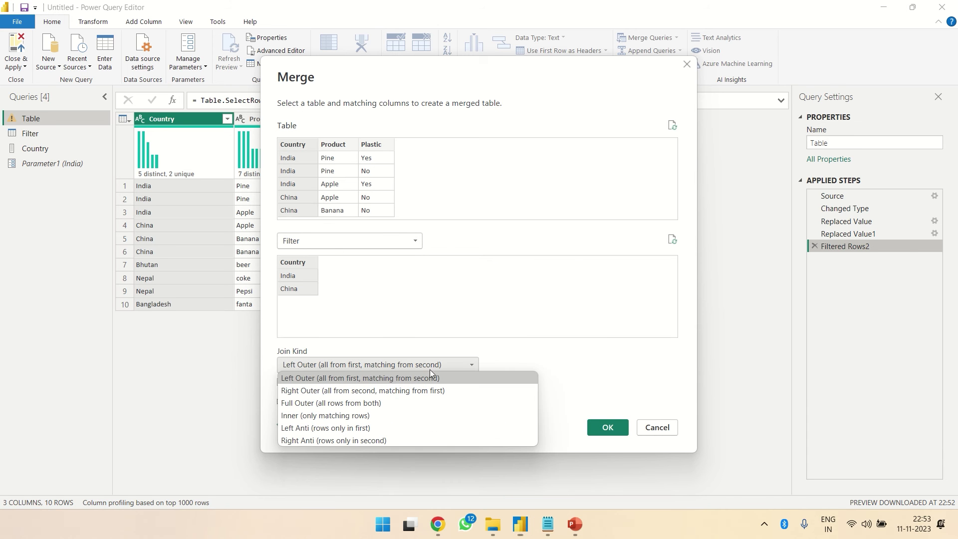
left_click(298, 415)
left_click(608, 428)
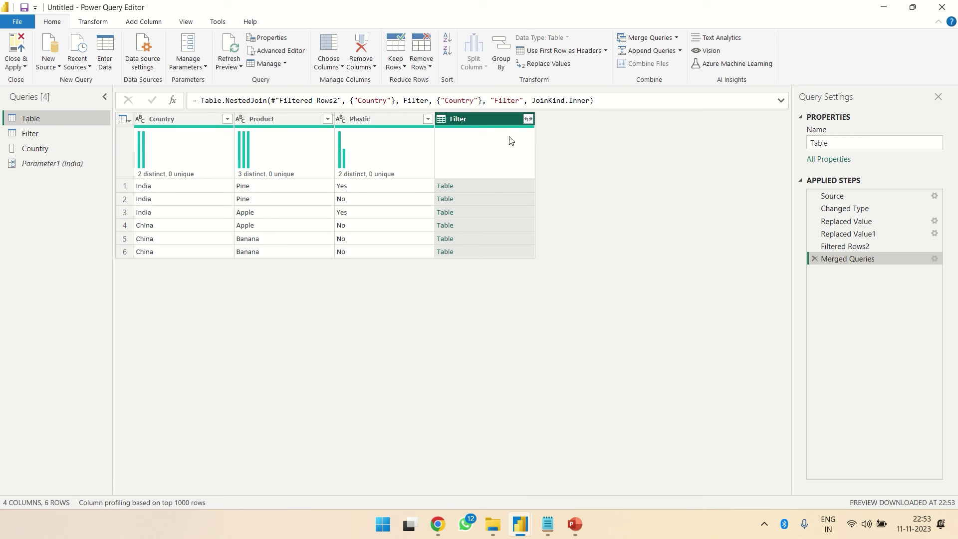
right_click(477, 122)
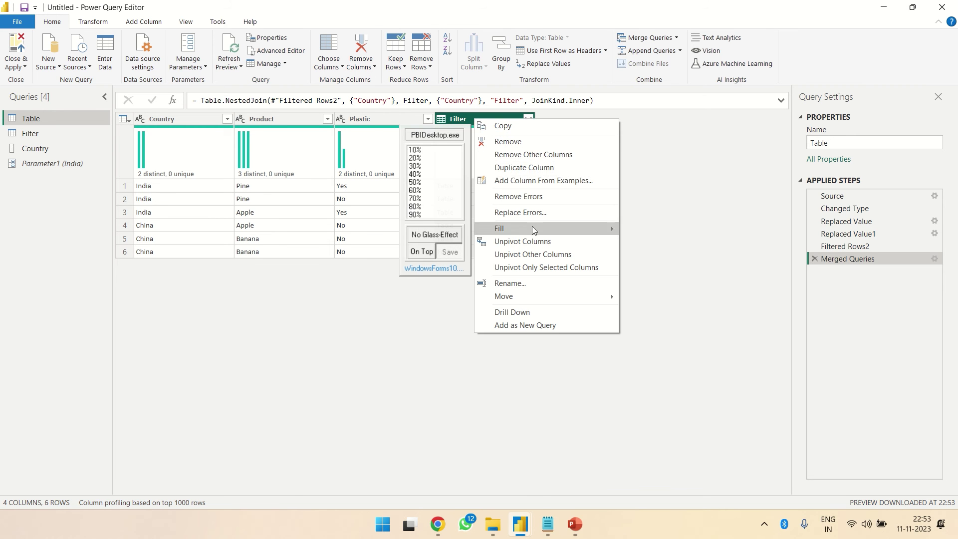
left_click(512, 143)
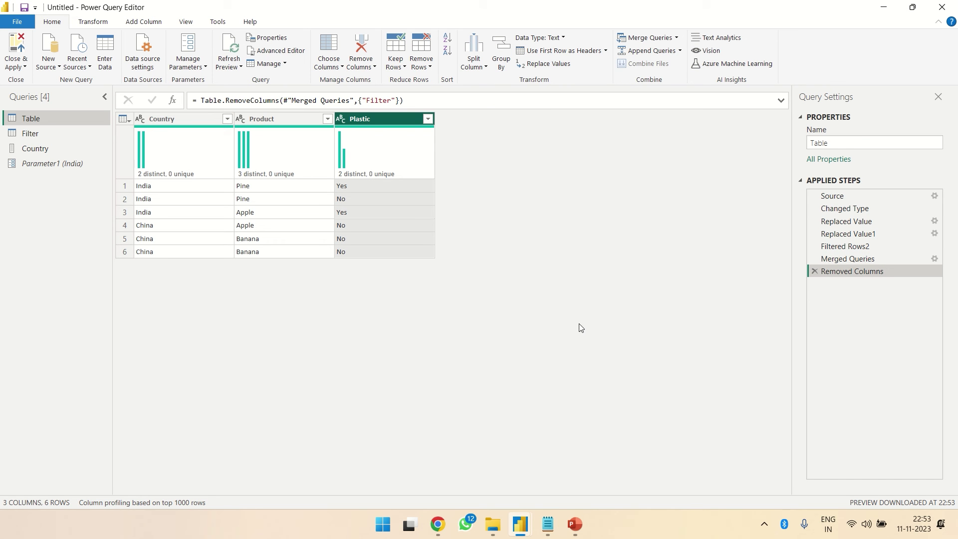
left_click(548, 524)
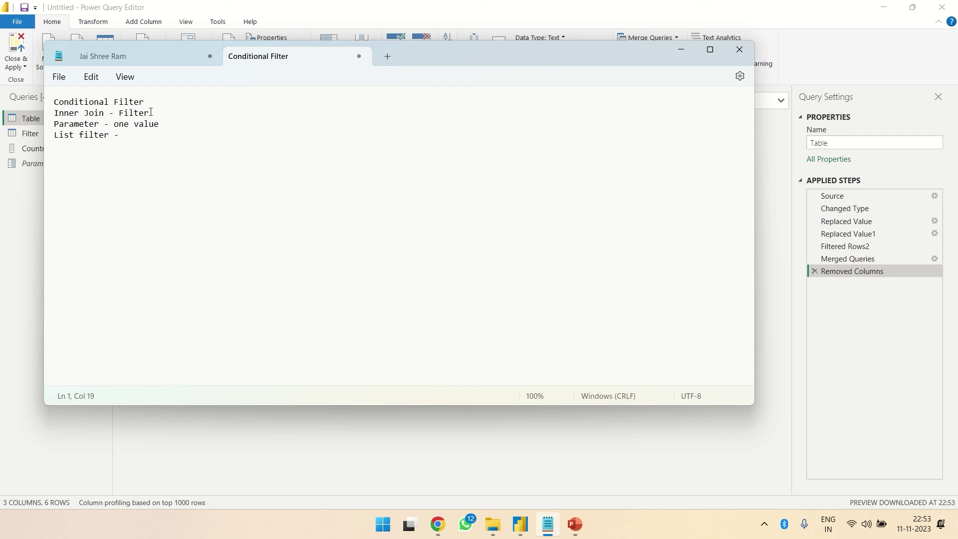
left_click(682, 53)
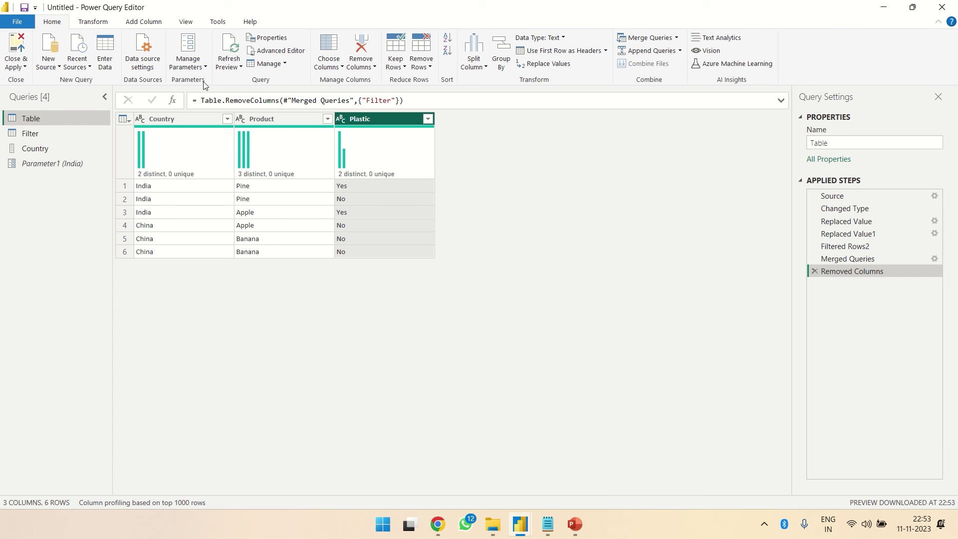
left_click(45, 166)
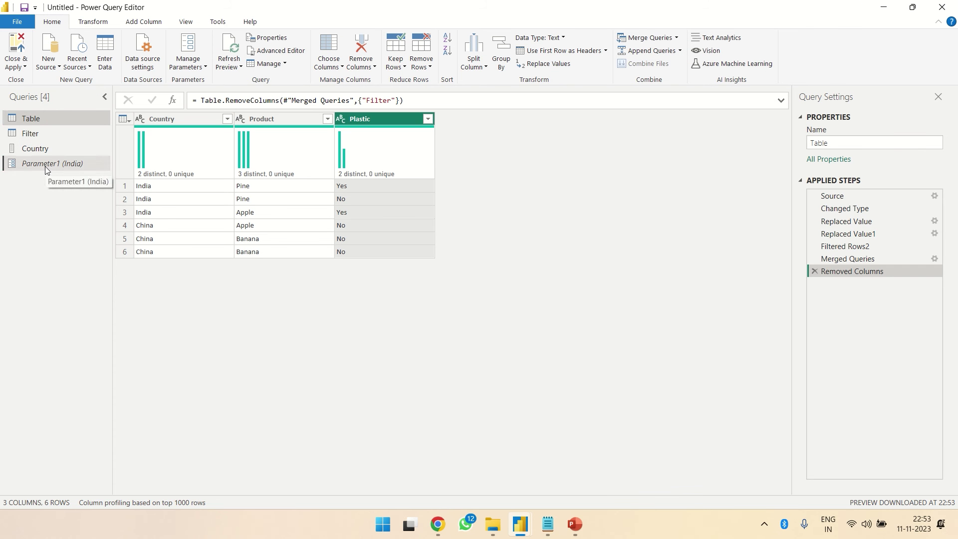
left_click(31, 121)
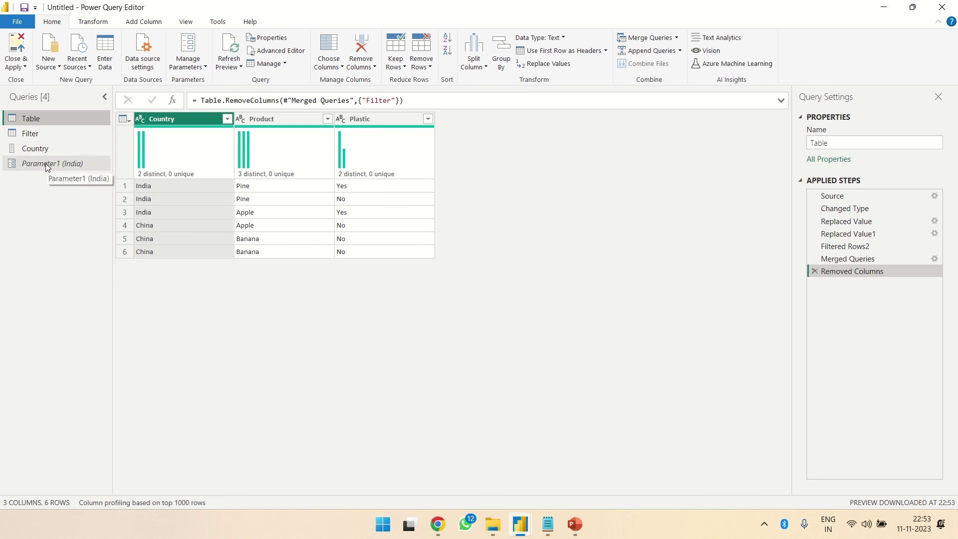
left_click(73, 163)
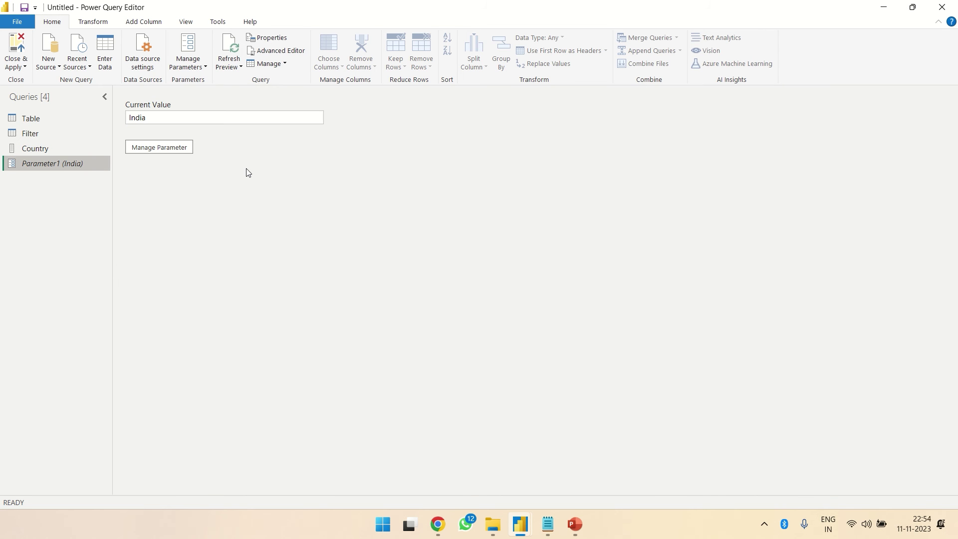
left_click(34, 121)
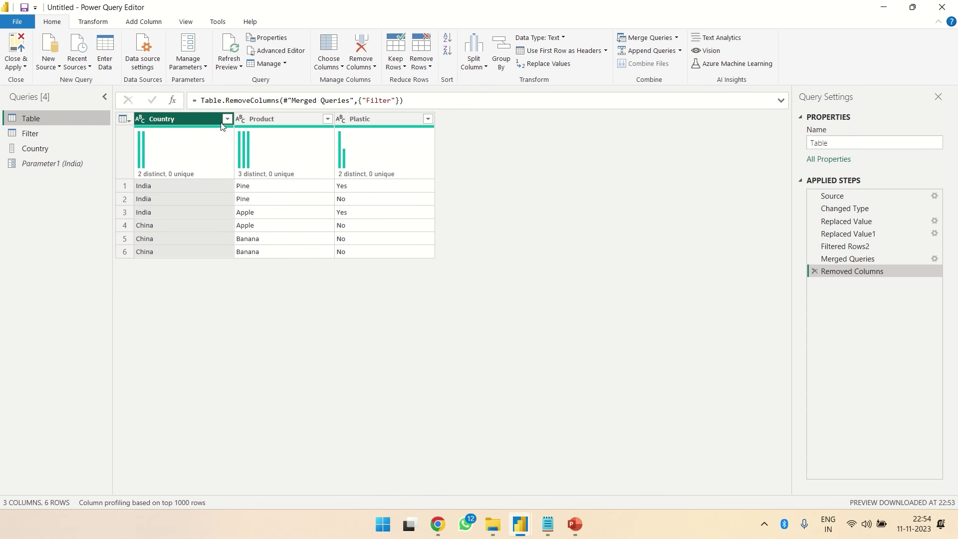
Step: Filter the Country column to India only by unchecking China
right_click(197, 119)
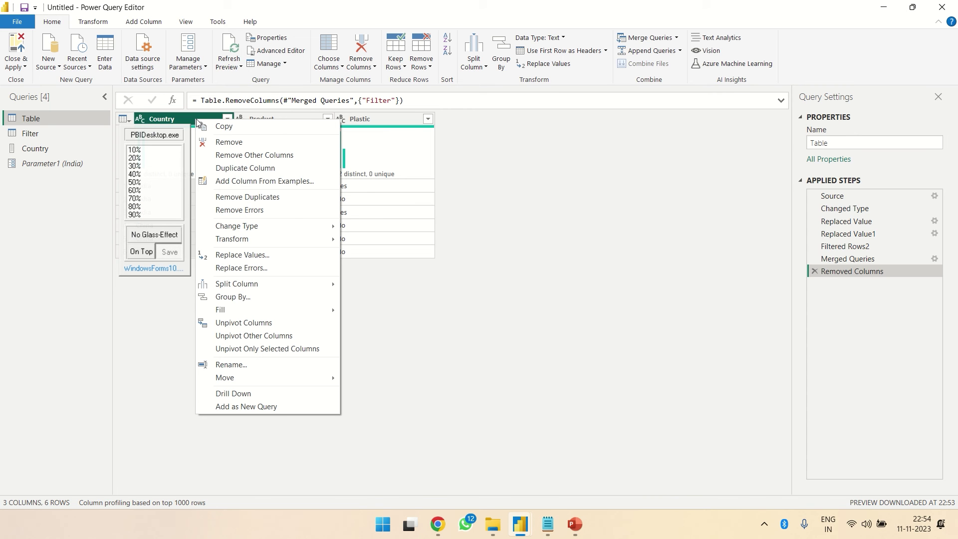
left_click(529, 337)
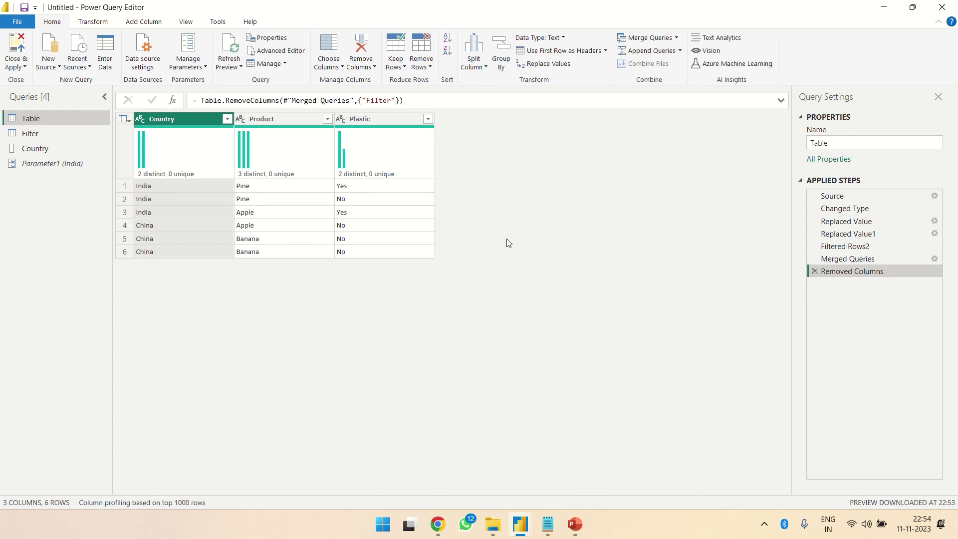
left_click(227, 119)
left_click(73, 263)
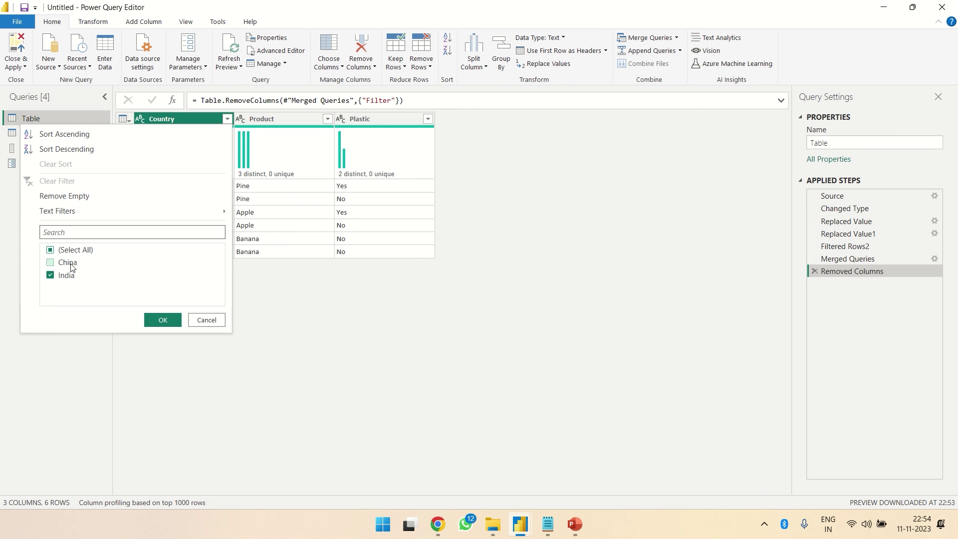
left_click(163, 322)
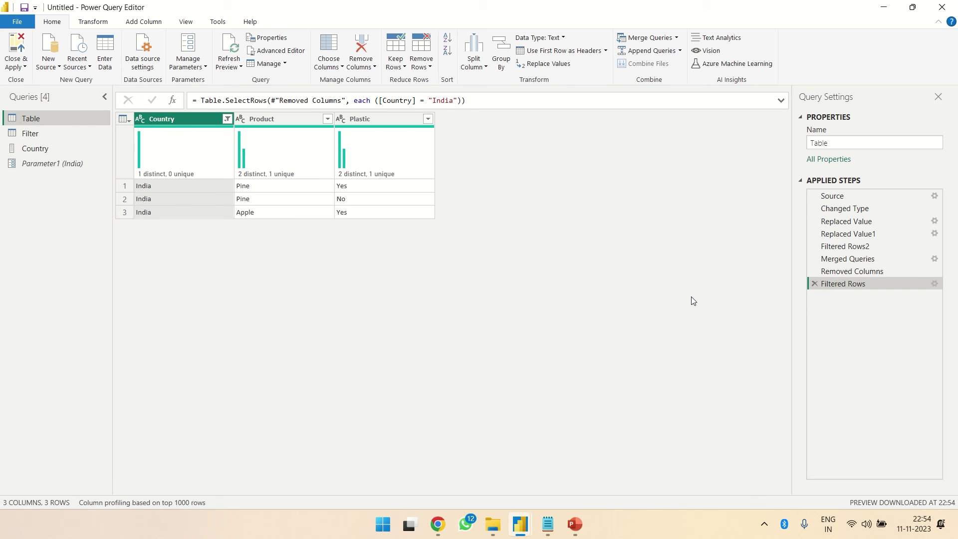
Step: In the Filtered Rows step settings, switch the comparison value type to Parameter
double_click(837, 284)
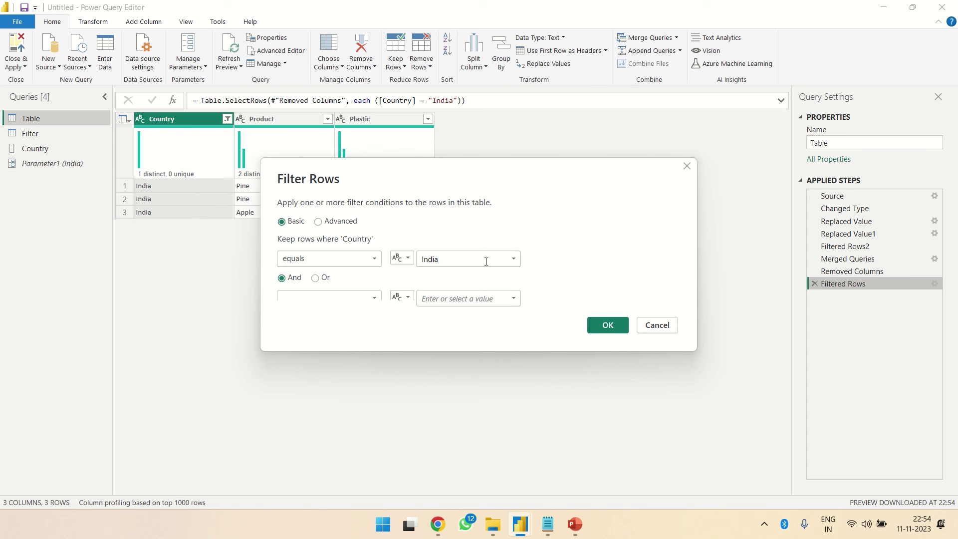
left_click(402, 258)
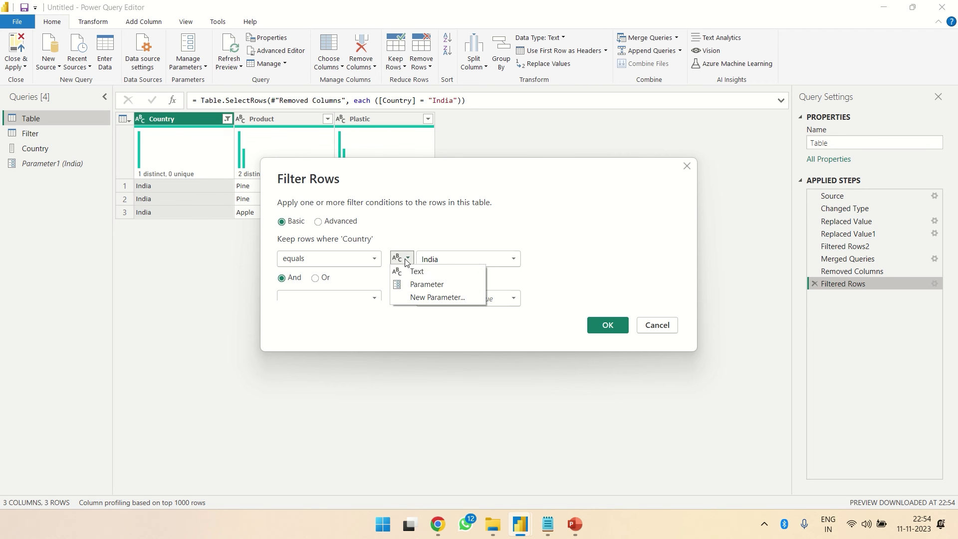
left_click(421, 285)
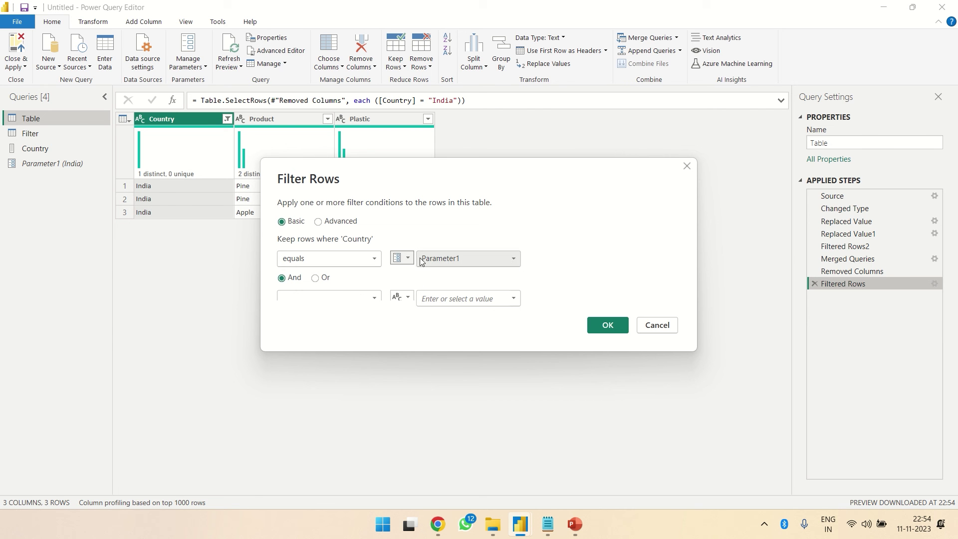
left_click(402, 258)
Step: Set up Parameter2 as type Any with suggested values taken from the Country query
left_click(427, 298)
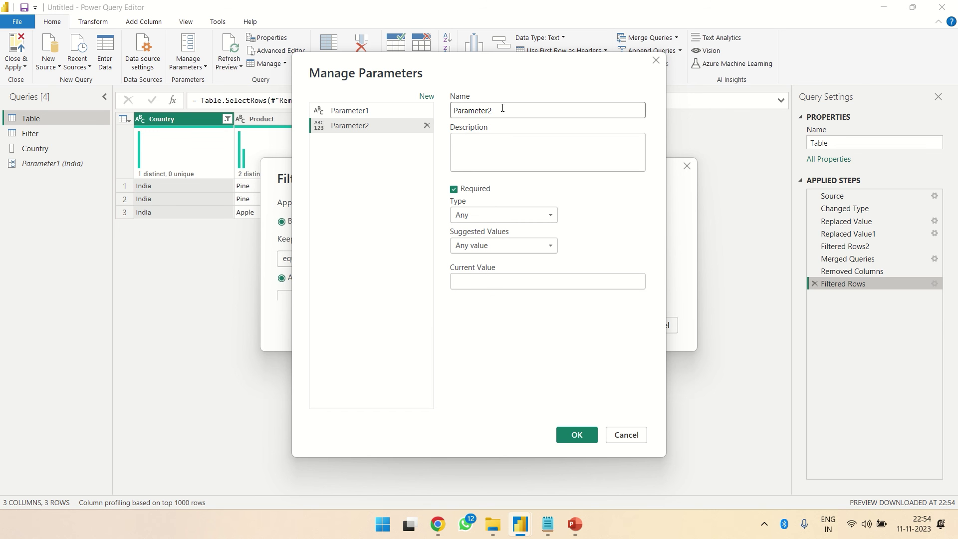
left_click(499, 217)
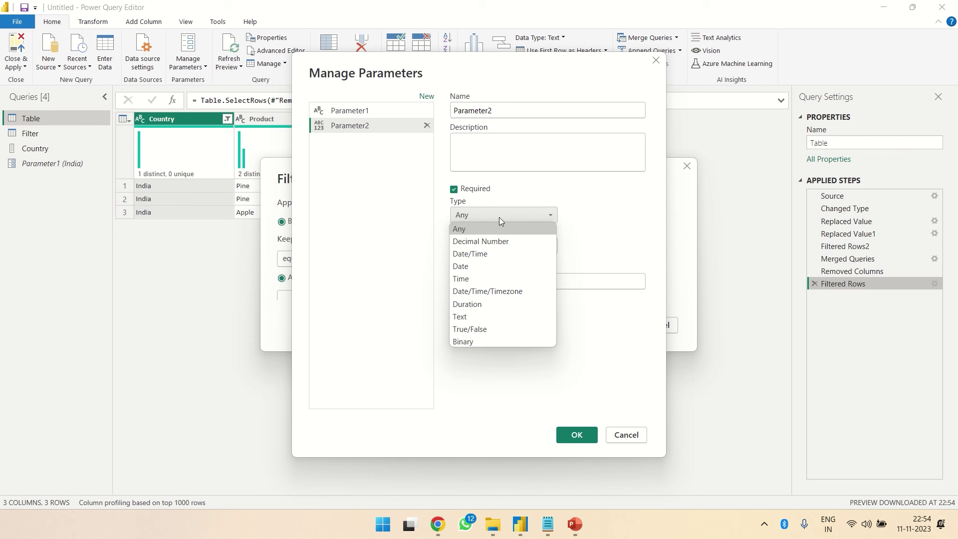
left_click(508, 223)
left_click(533, 244)
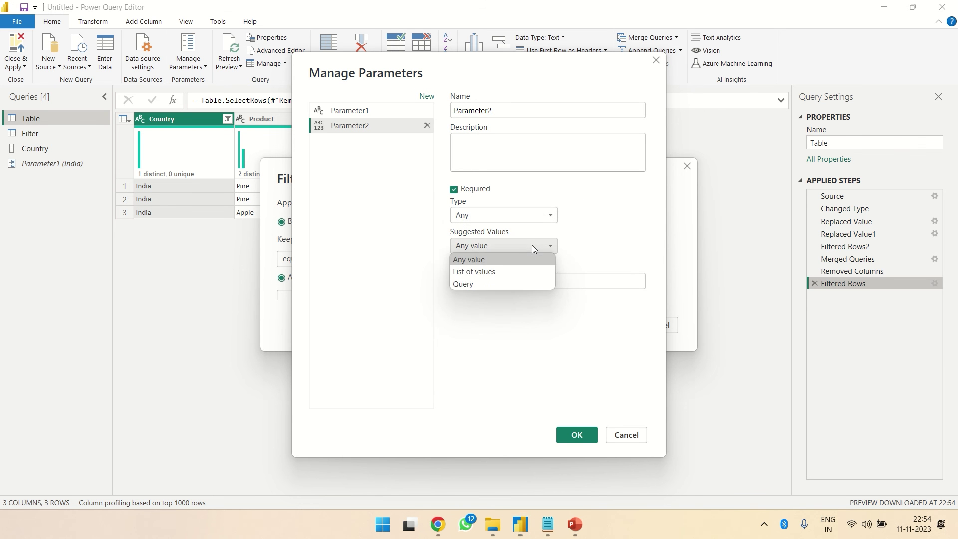
left_click(493, 271)
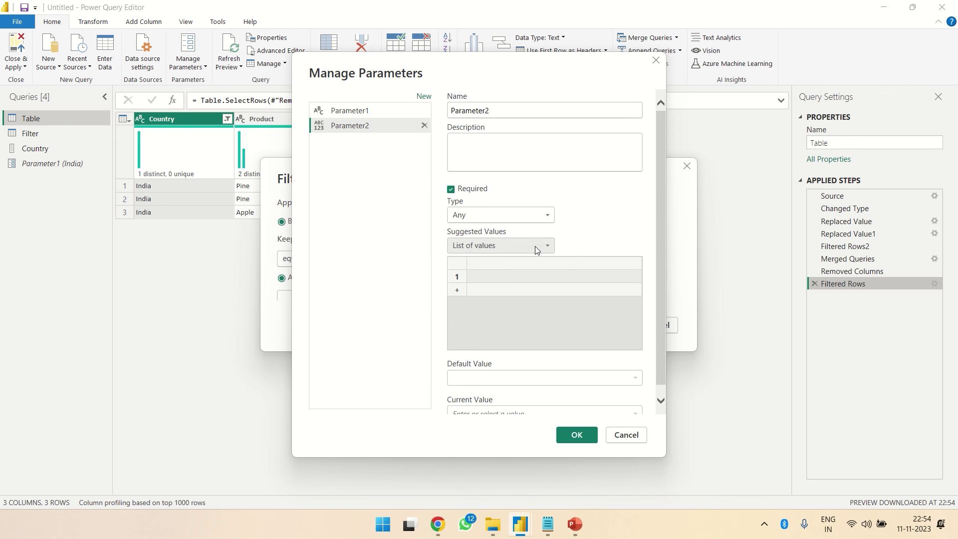
left_click(534, 246)
left_click(482, 284)
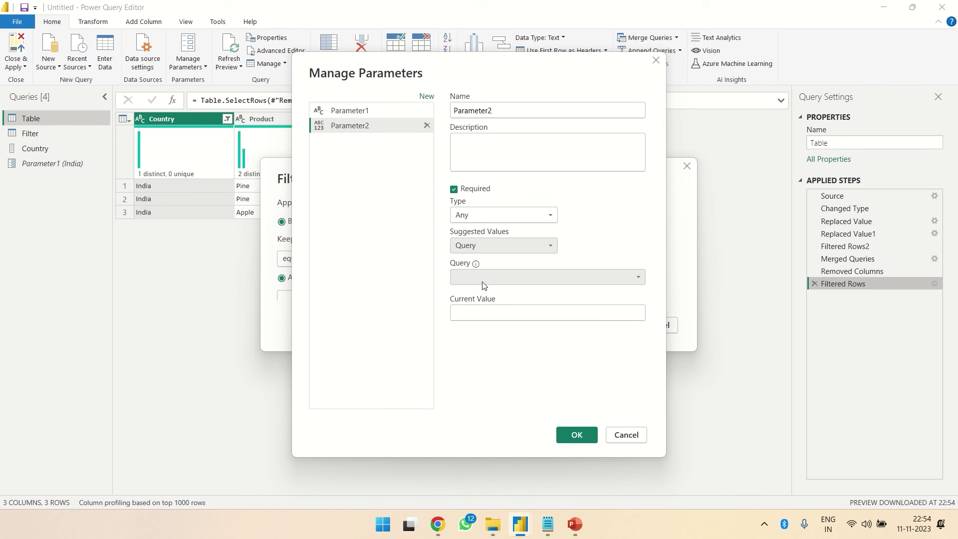
left_click(569, 276)
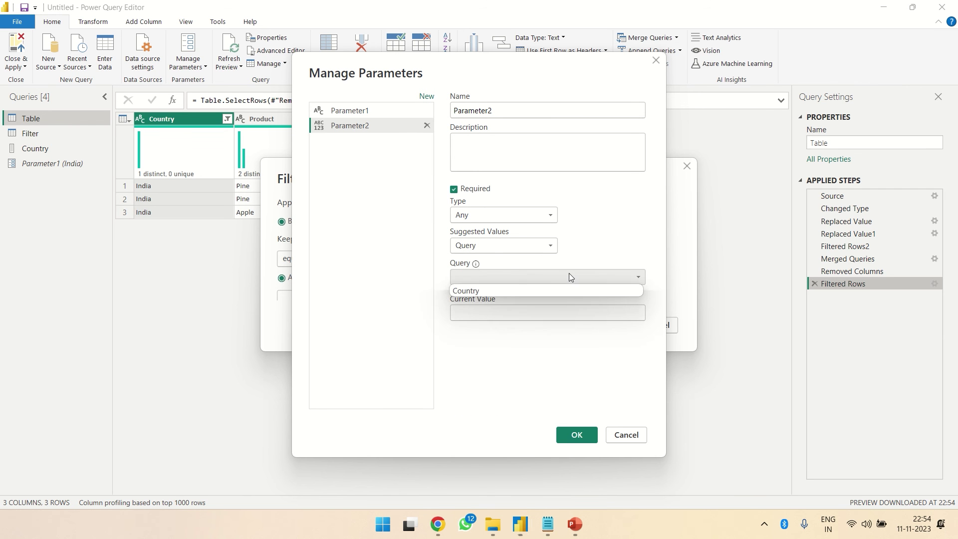
left_click(483, 292)
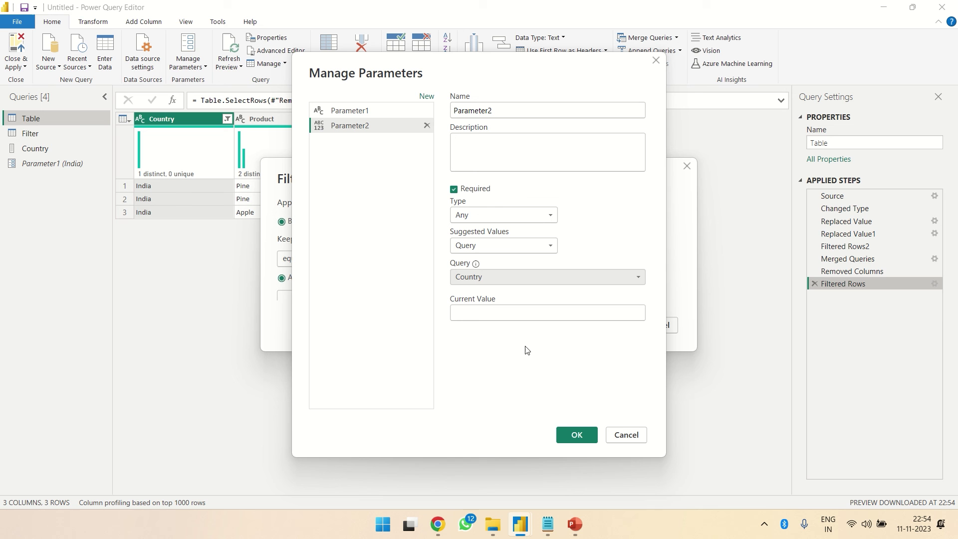
Step: Enter India as Parameter2's current value and save it as the filter value
left_click(577, 435)
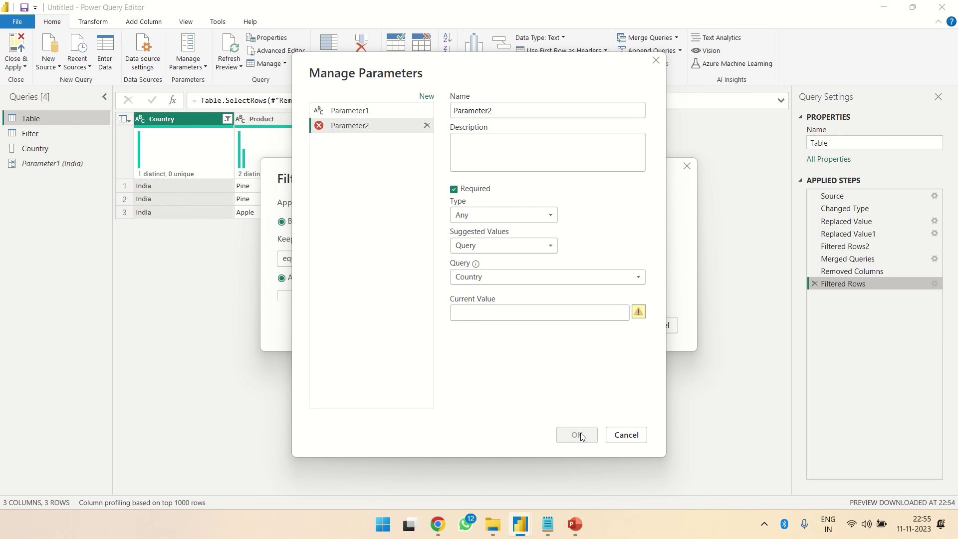
left_click(490, 314)
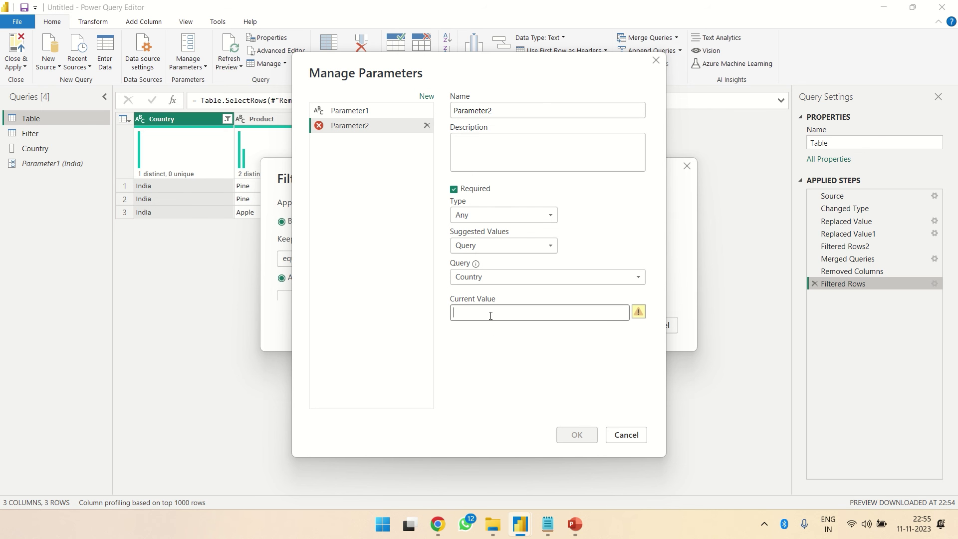
type("India")
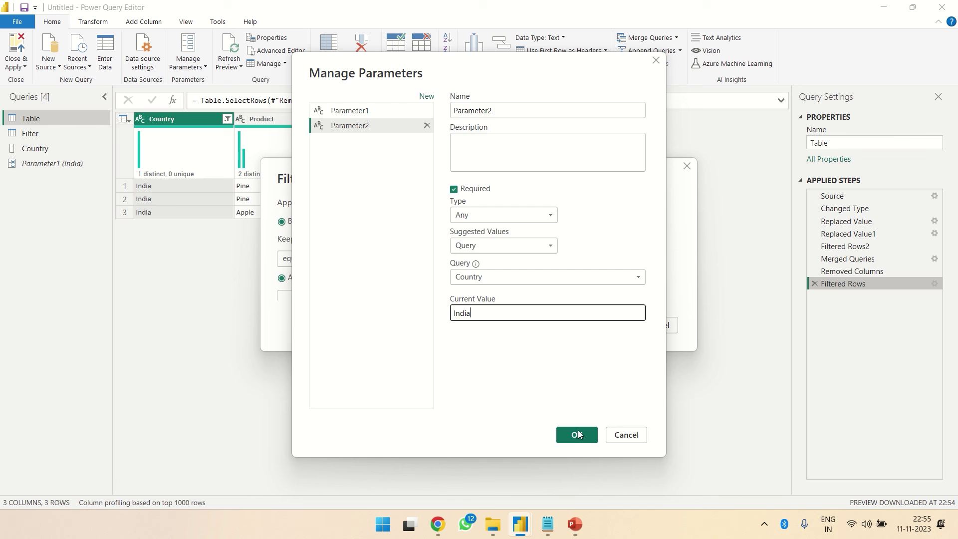
left_click(577, 435)
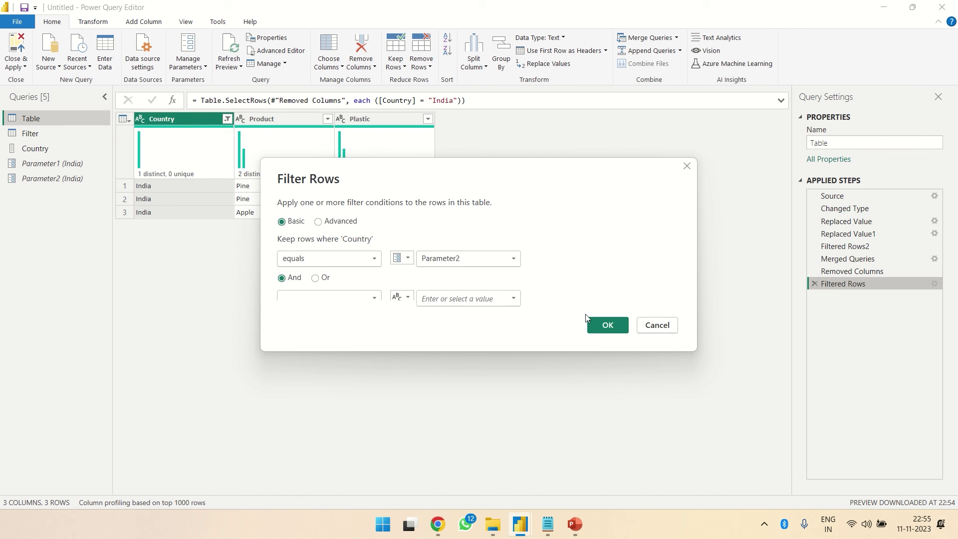
Step: Apply the Parameter2 Country filter, change Parameter2 from India to China, and confirm 3 China rows
left_click(610, 325)
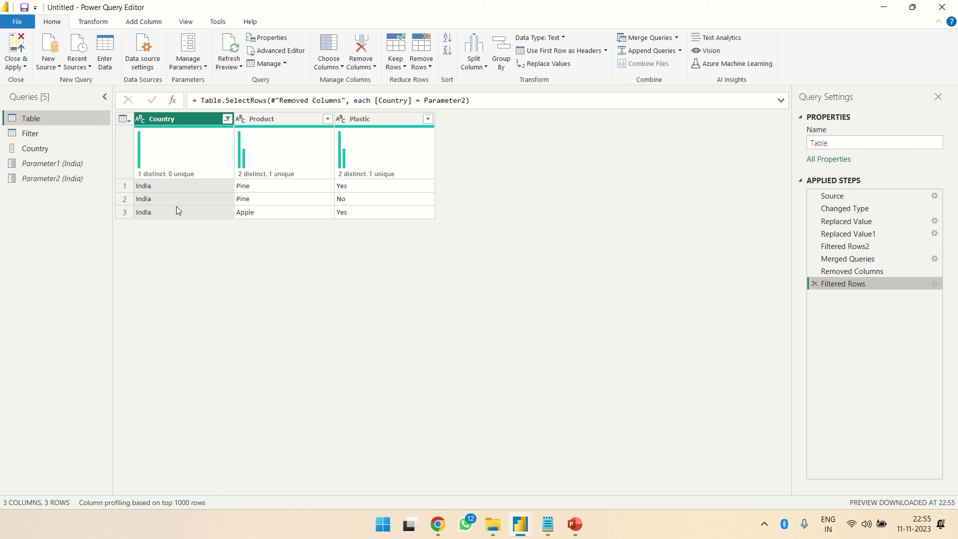
left_click(48, 178)
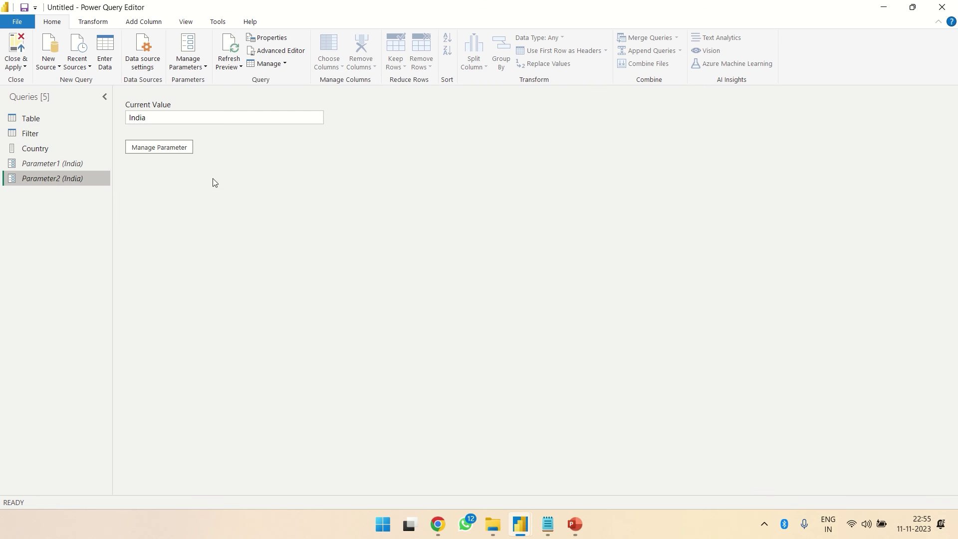
left_click(156, 117)
double_click(156, 116)
type("China\\")
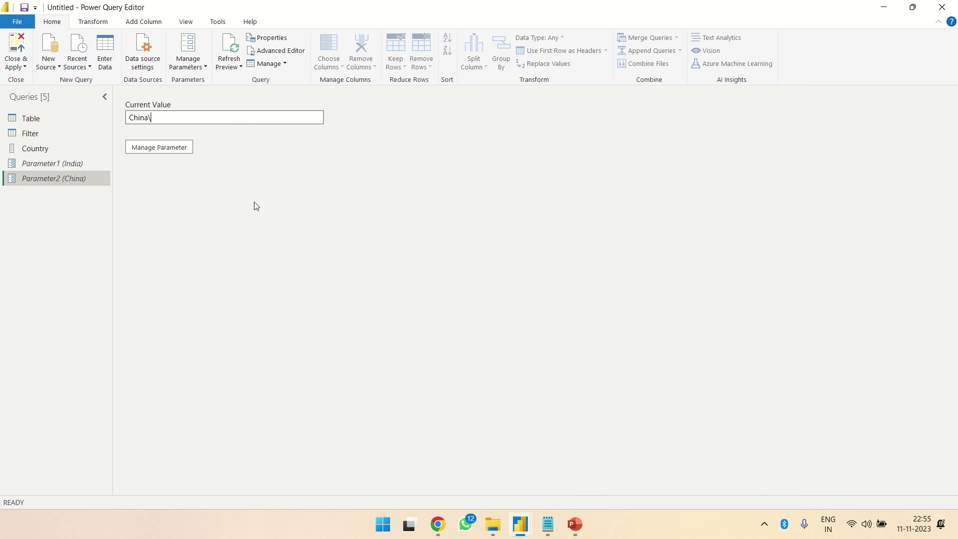
key("BackSpace")
left_click(27, 117)
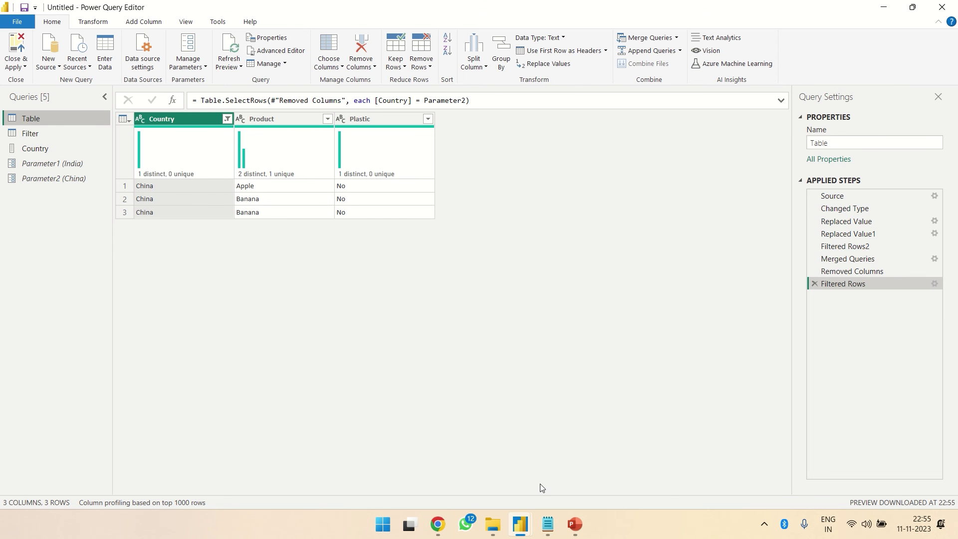
left_click(548, 526)
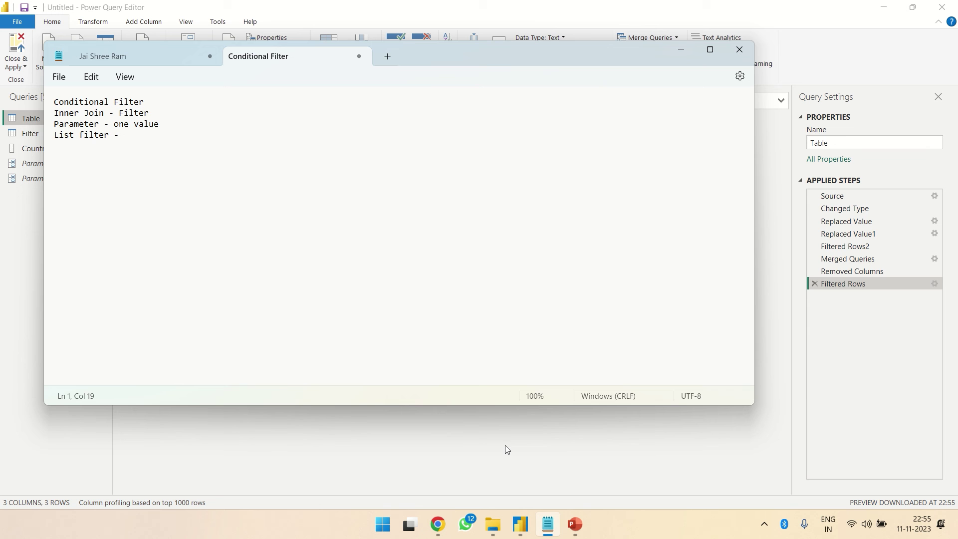
Step: Delete Table's Filtered Rows, Removed Columns and Merged Queries steps, checking the Country list query
left_click(679, 51)
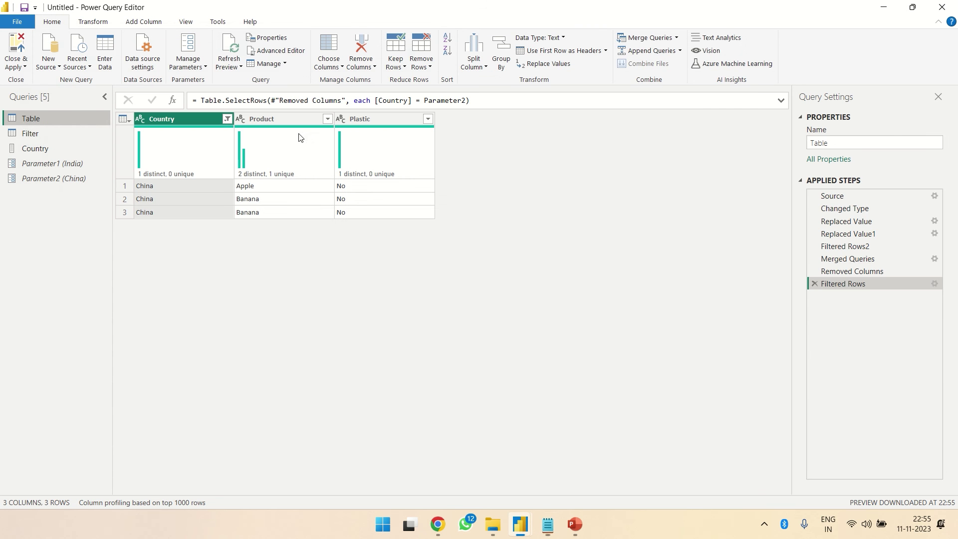
left_click(43, 148)
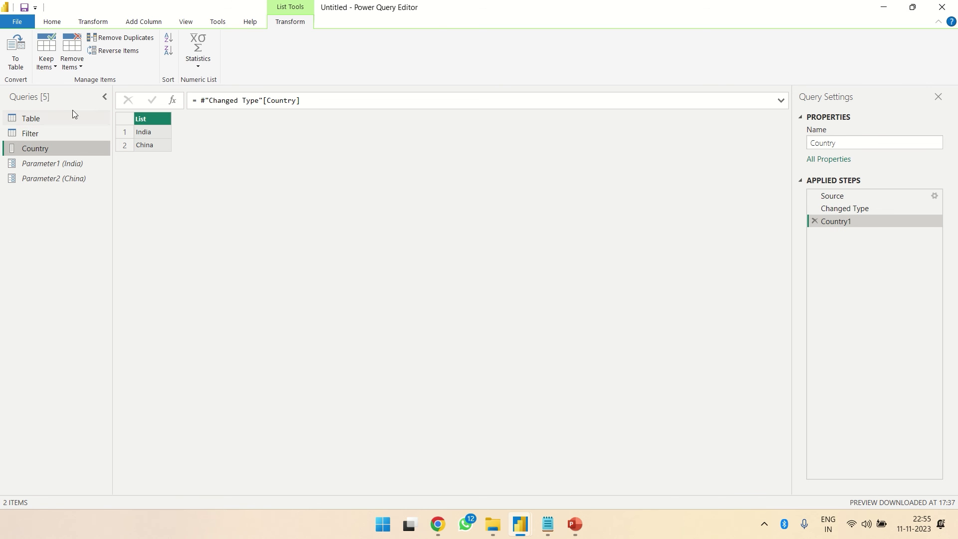
left_click(38, 120)
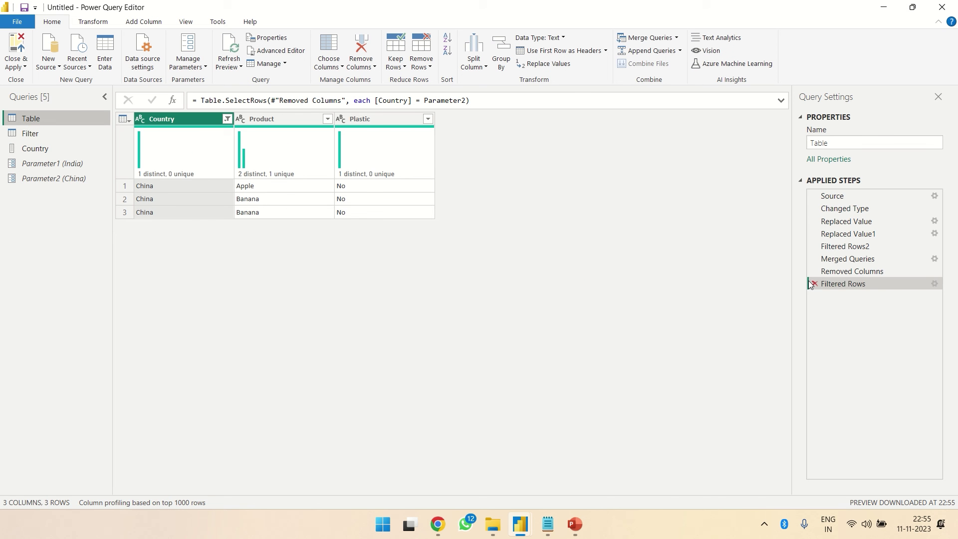
left_click(813, 283)
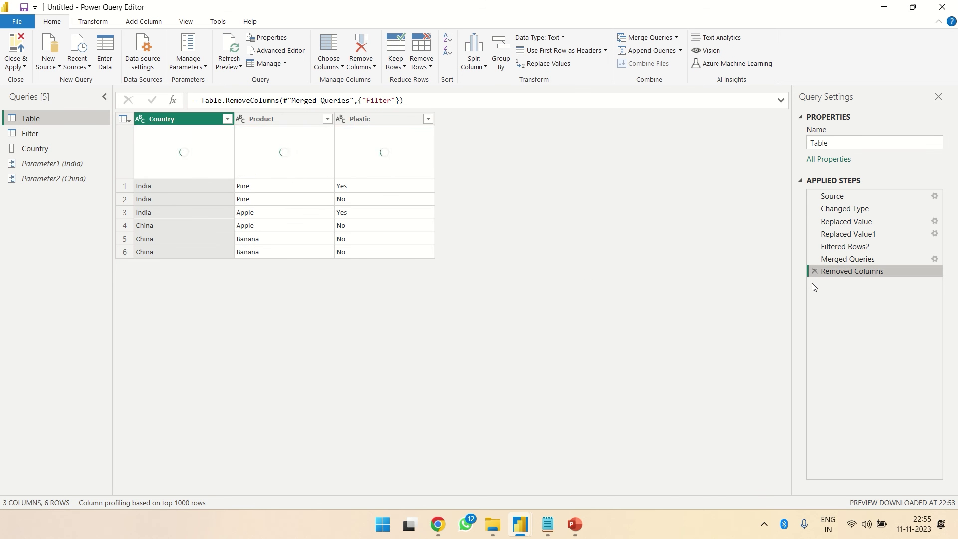
left_click(815, 272)
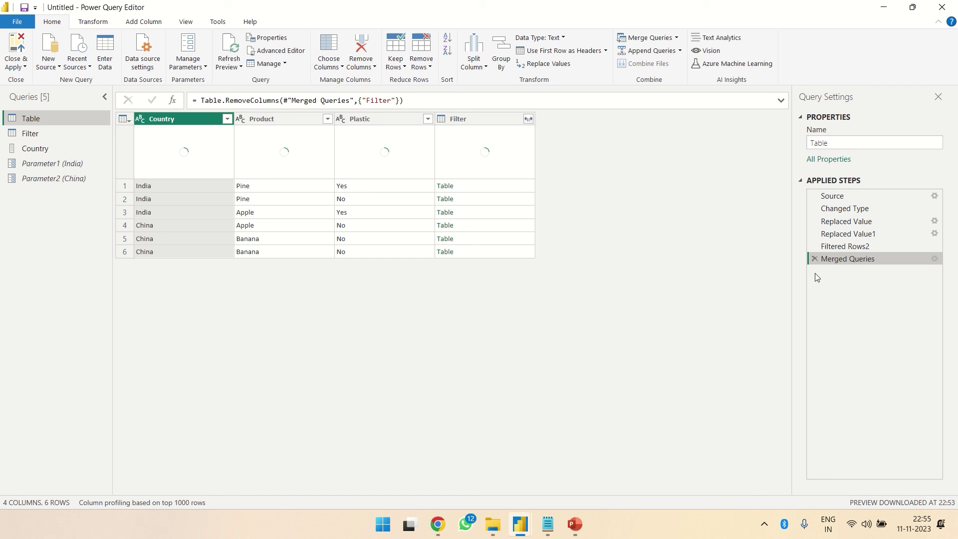
left_click(816, 259)
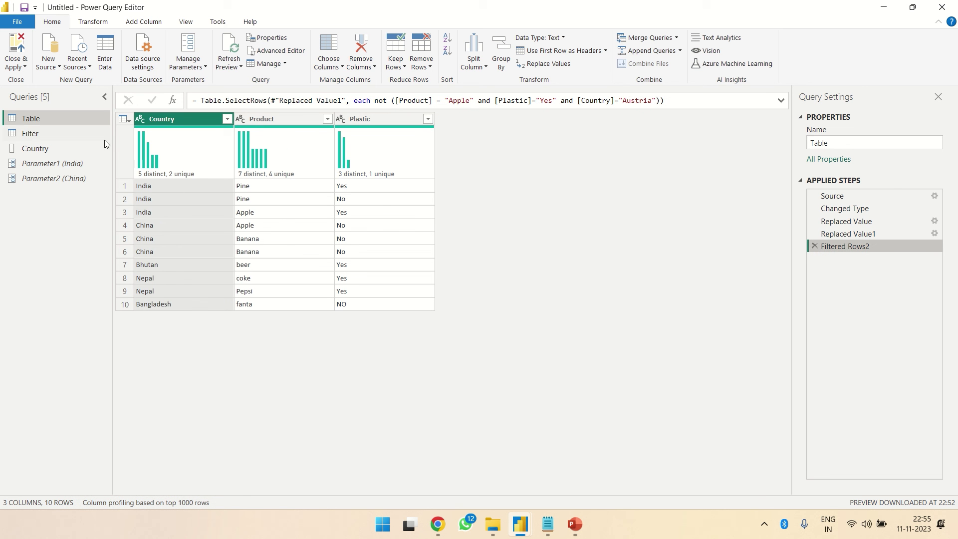
left_click(35, 146)
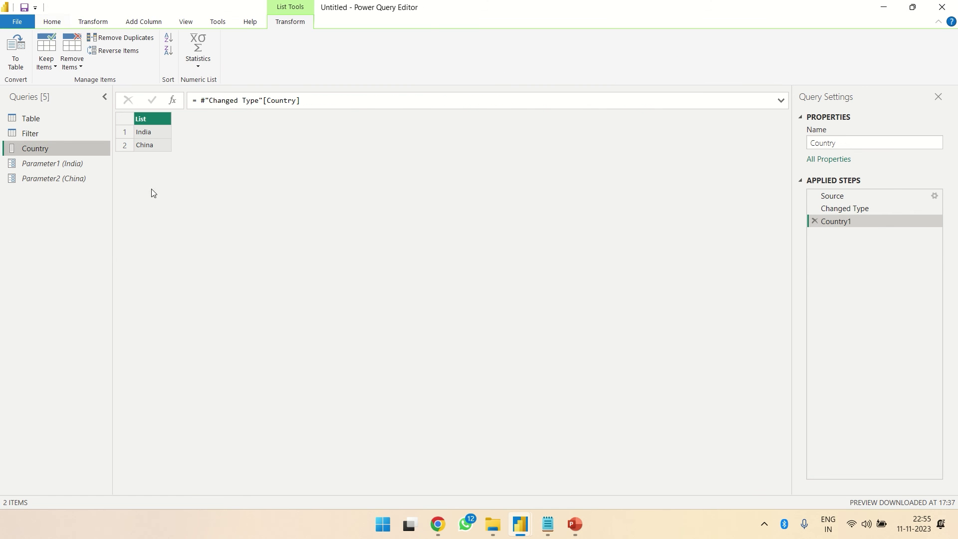
left_click(23, 121)
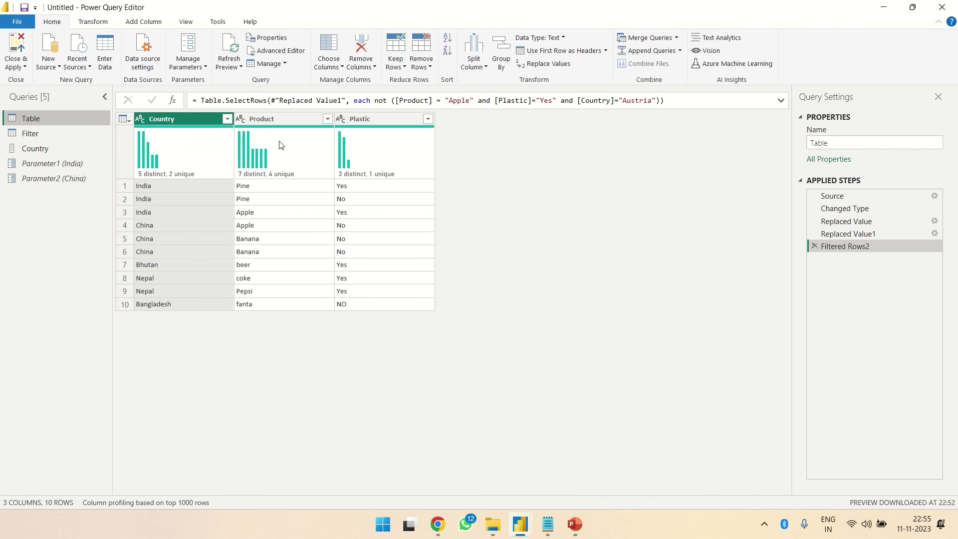
Step: Filter the Country column to keep only Bangladesh
left_click(227, 119)
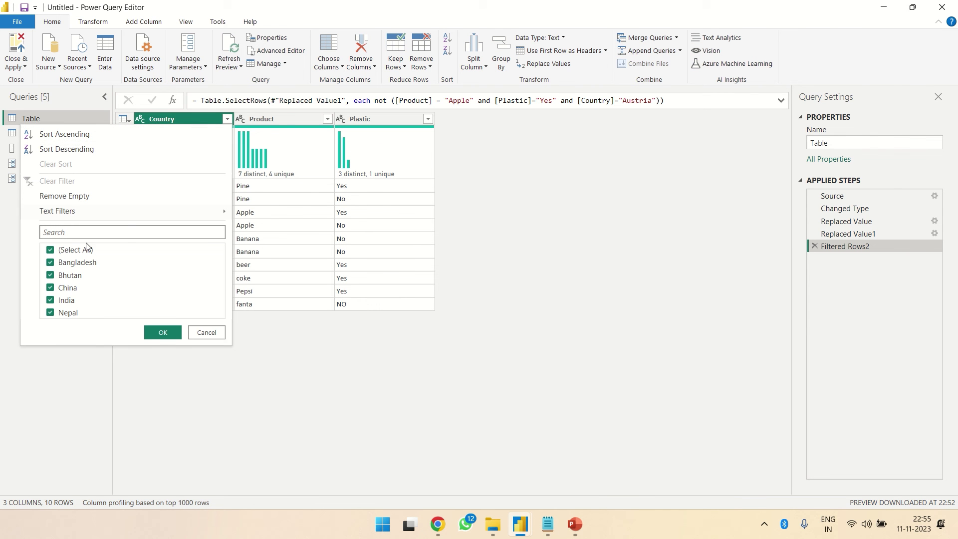
left_click(52, 250)
left_click(50, 263)
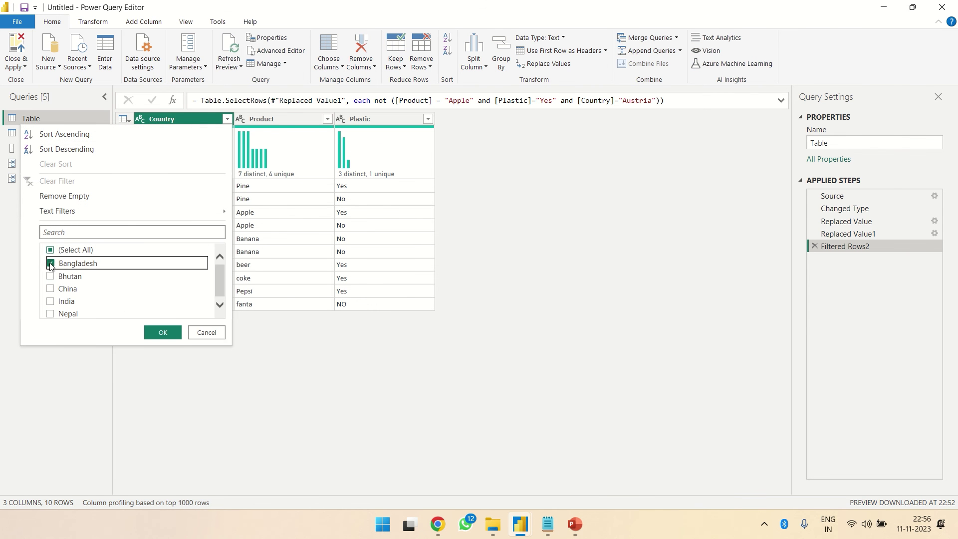
left_click(163, 332)
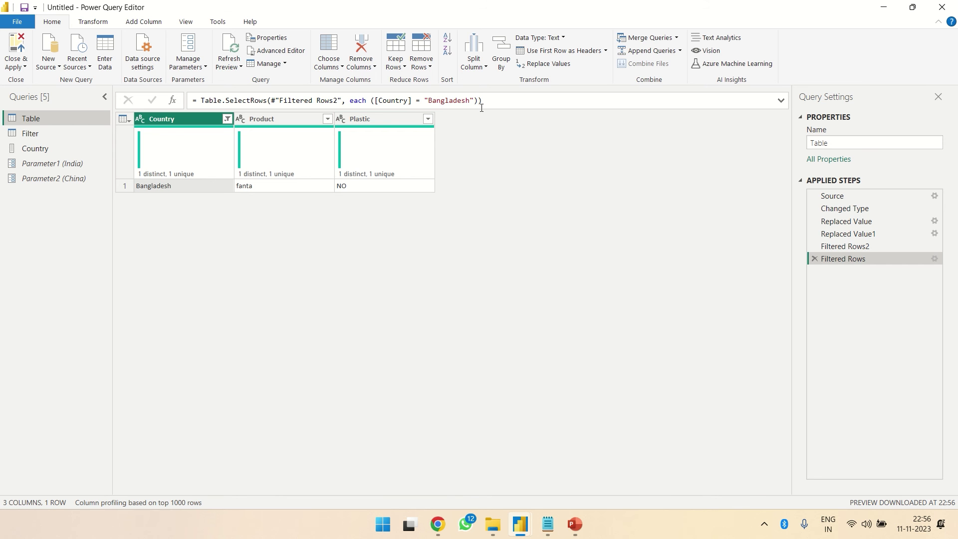
Step: Replace "Bangladesh" in the filter formula with List.Contains(Country,[Country] = true)
left_click_drag(473, 101, 429, 105)
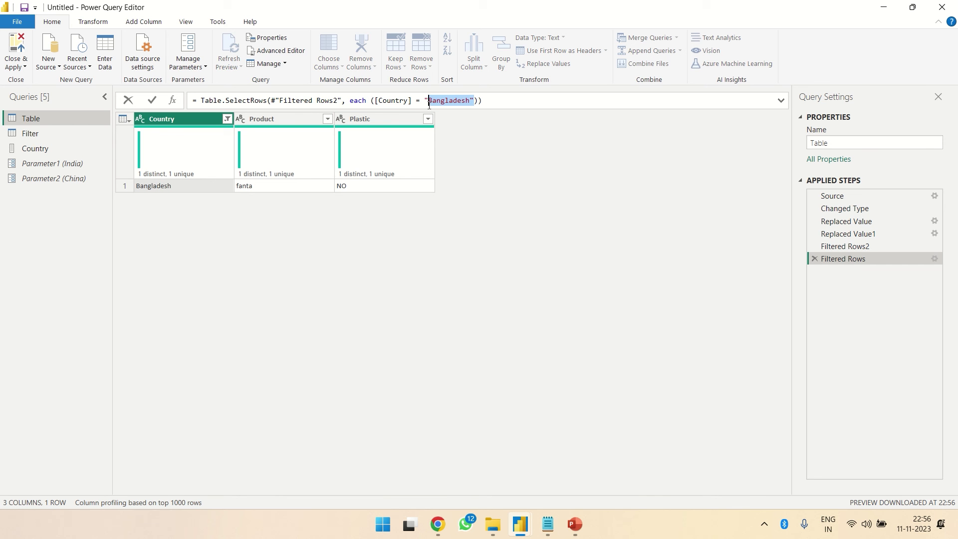
key("BackSpace")
key("BackSpace")
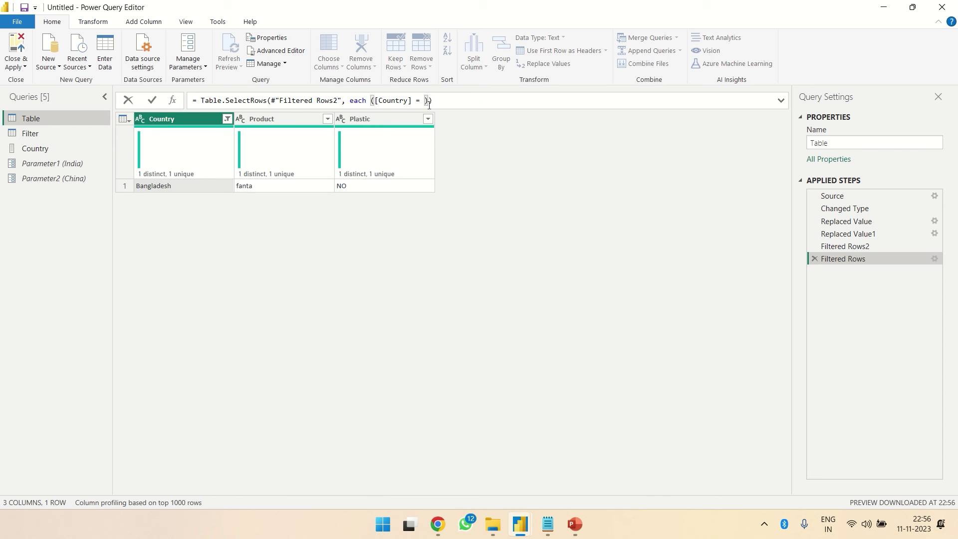
type("lis")
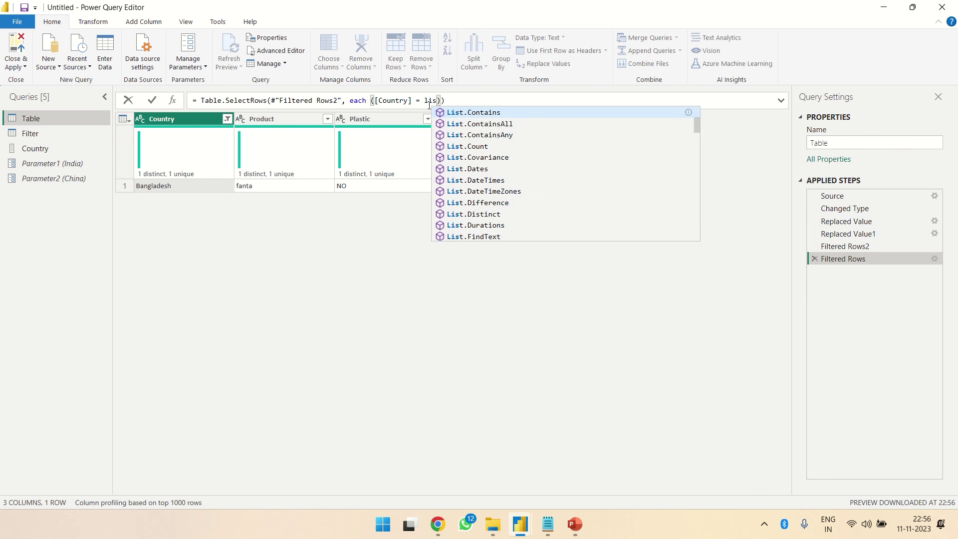
key("Tab")
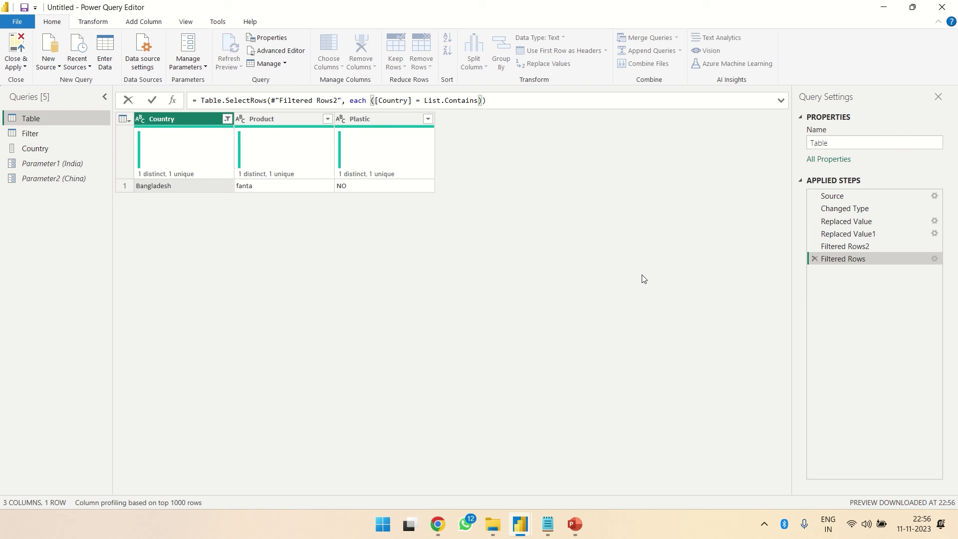
type("(")
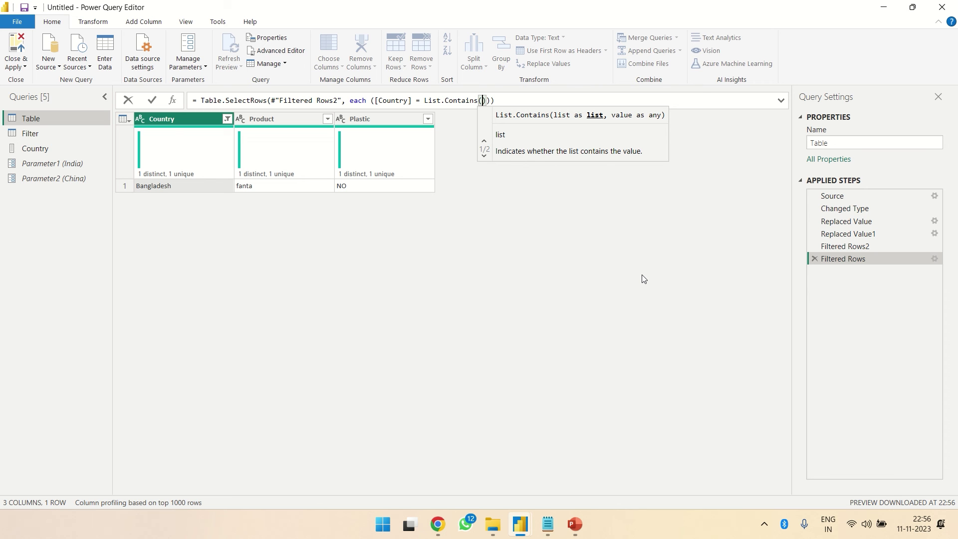
type("Country")
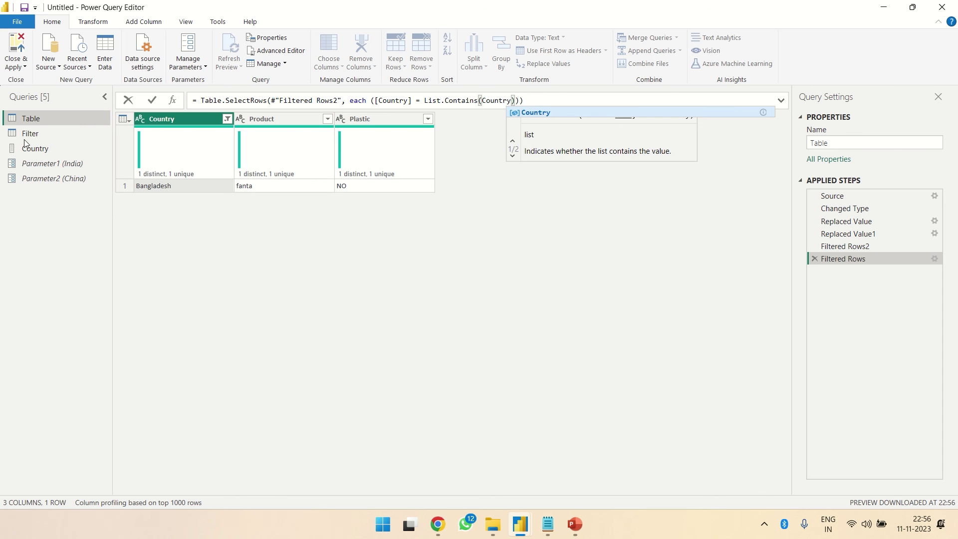
type(",")
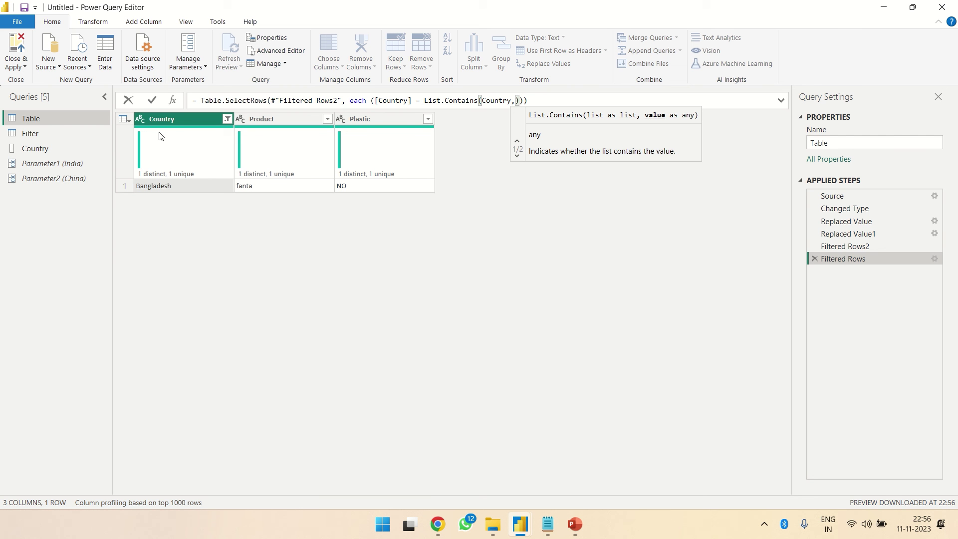
type("[")
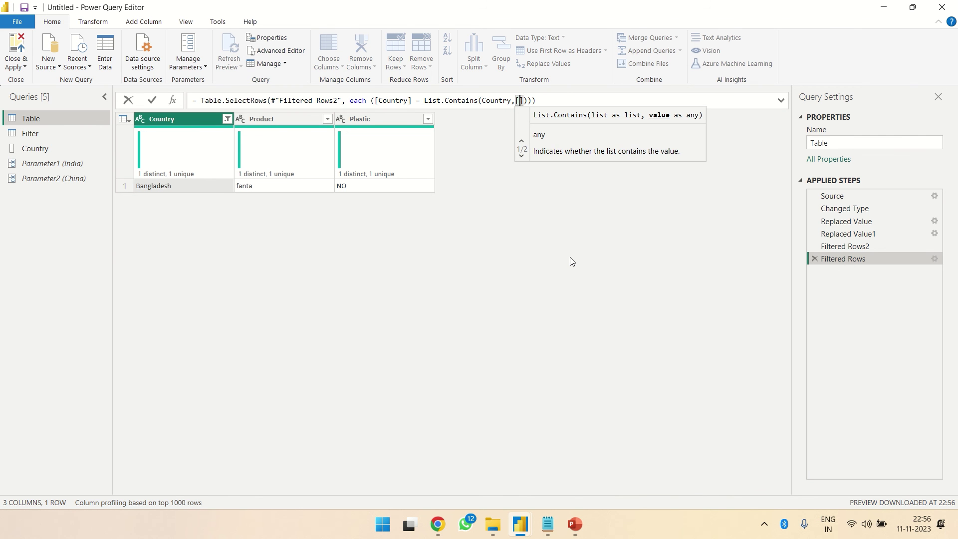
type("Country")
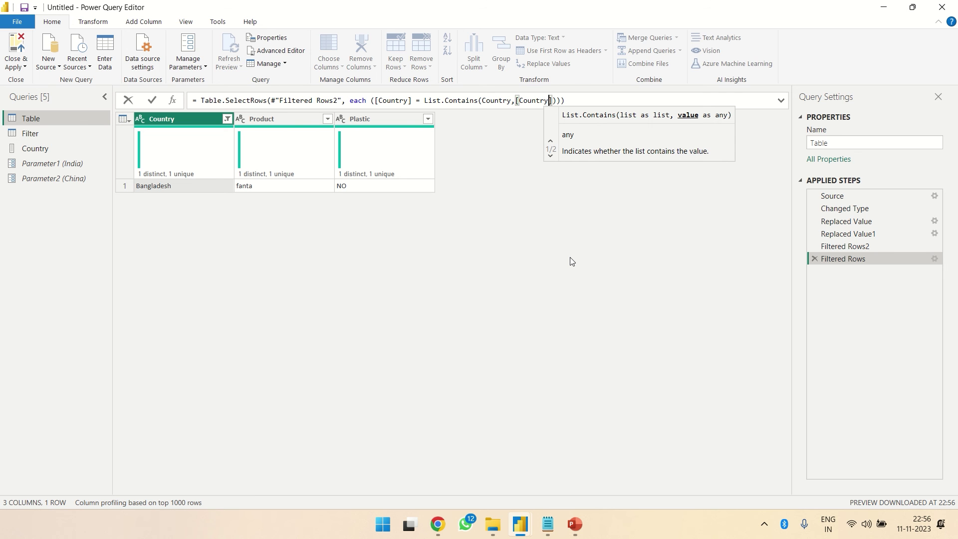
key("Right")
type("= true")
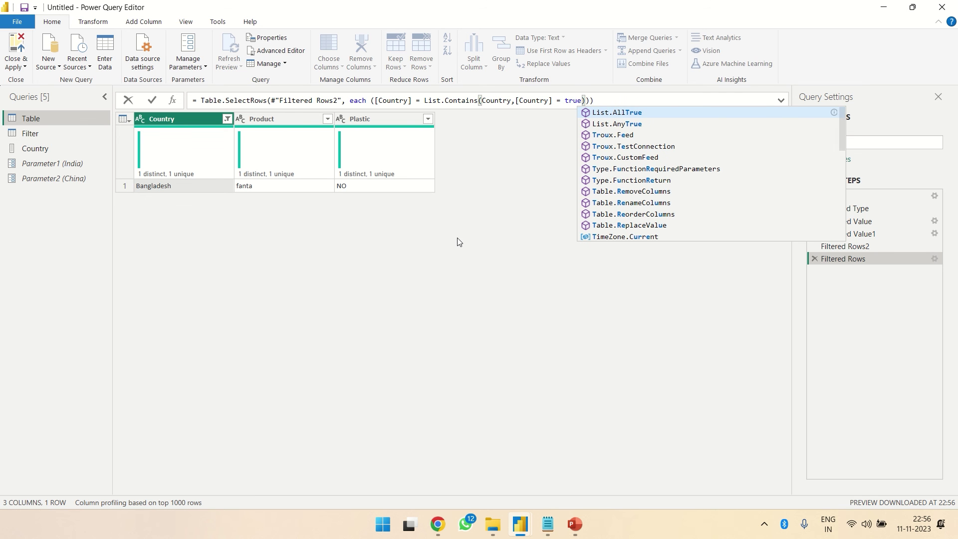
Step: Correct the filter formula to List.Contains(Country,[Country]) = true, leaving 6 India and China rows
left_click(419, 100)
left_click_drag(419, 101, 378, 102)
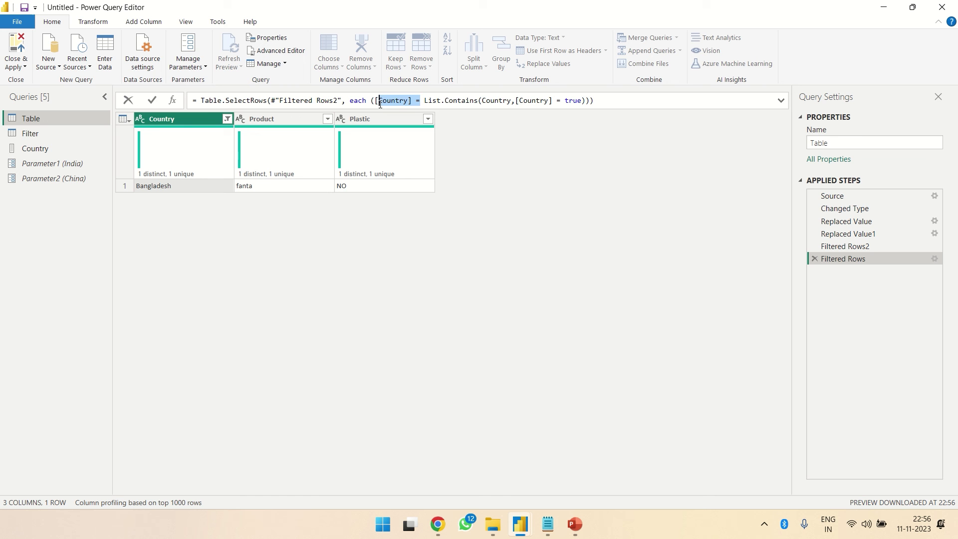
key("BackSpace")
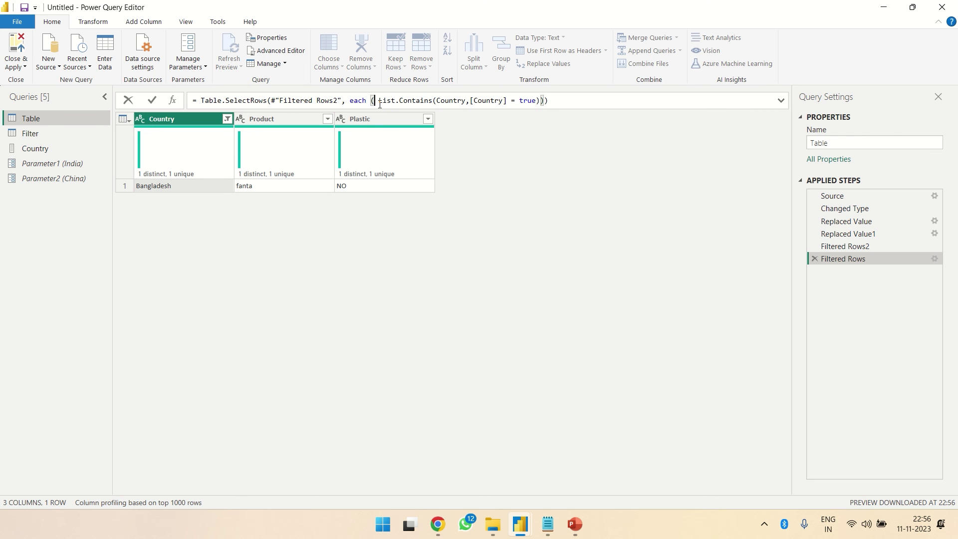
key("Delete")
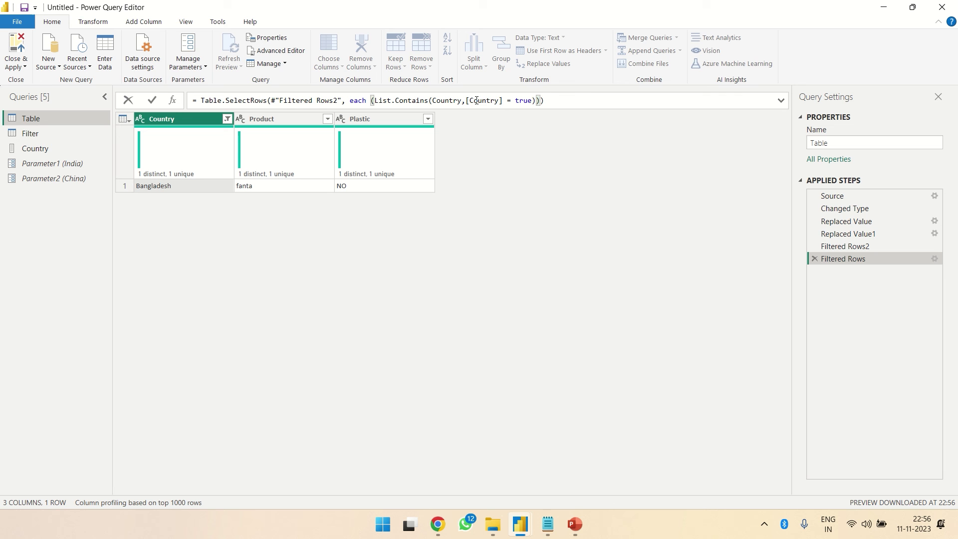
left_click(503, 100)
type("))")
left_click(152, 102)
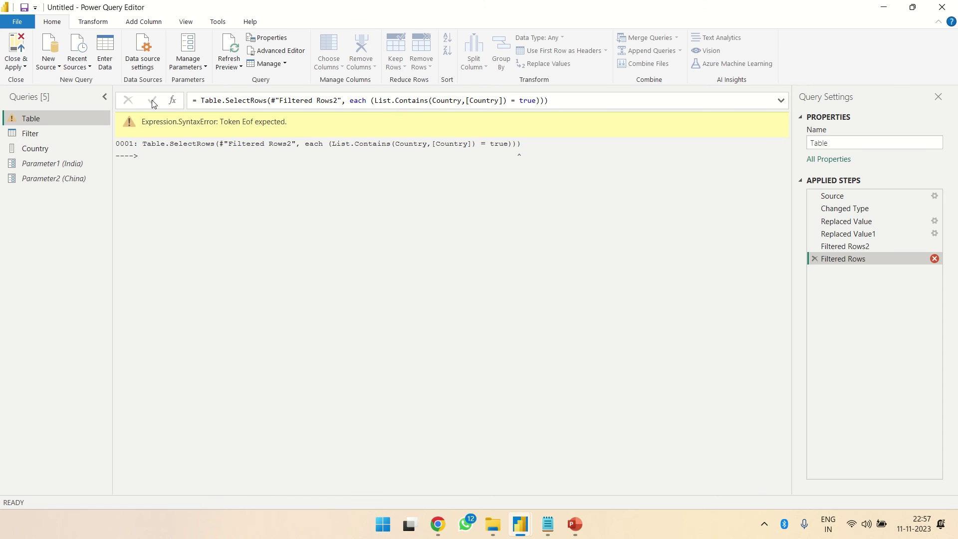
left_click(556, 101)
key("BackSpace")
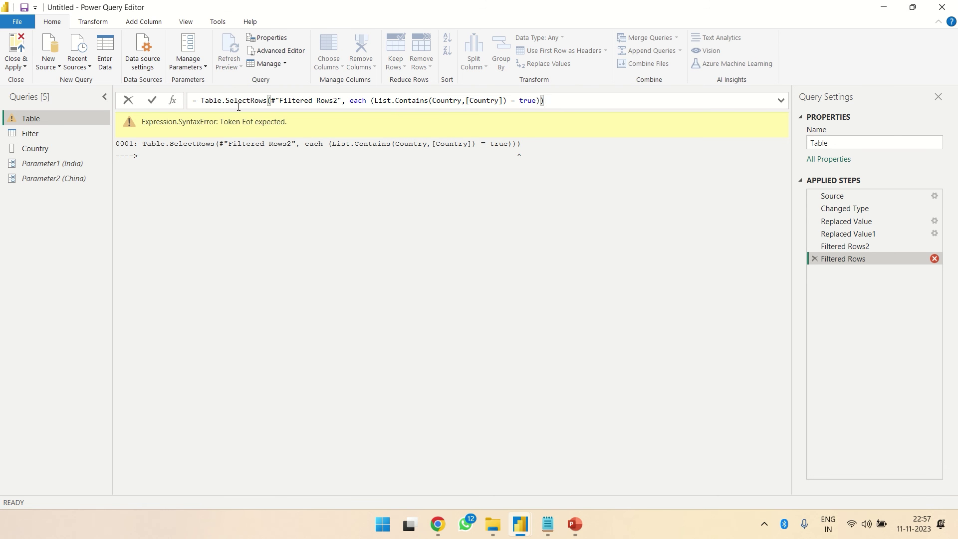
left_click(152, 101)
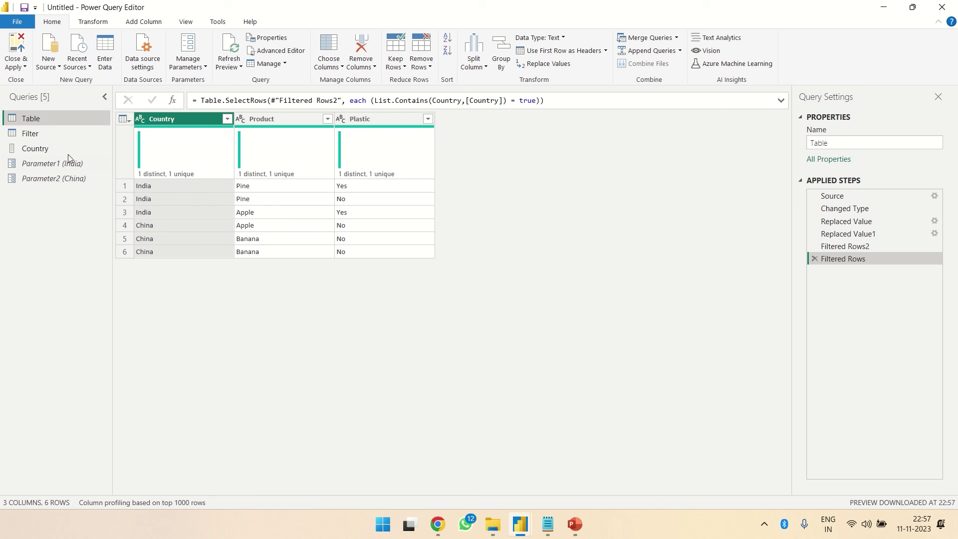
Step: Change the filter condition's true to false so the listed countries are excluded
left_click(538, 103)
key("BackSpace")
key("BackSpace")
key("BackSpace")
key("BackSpace")
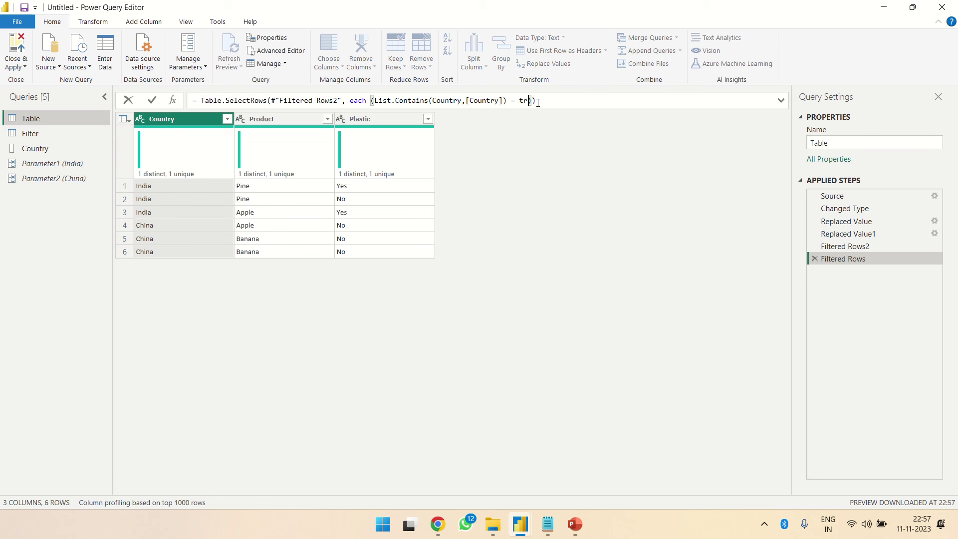
type("false")
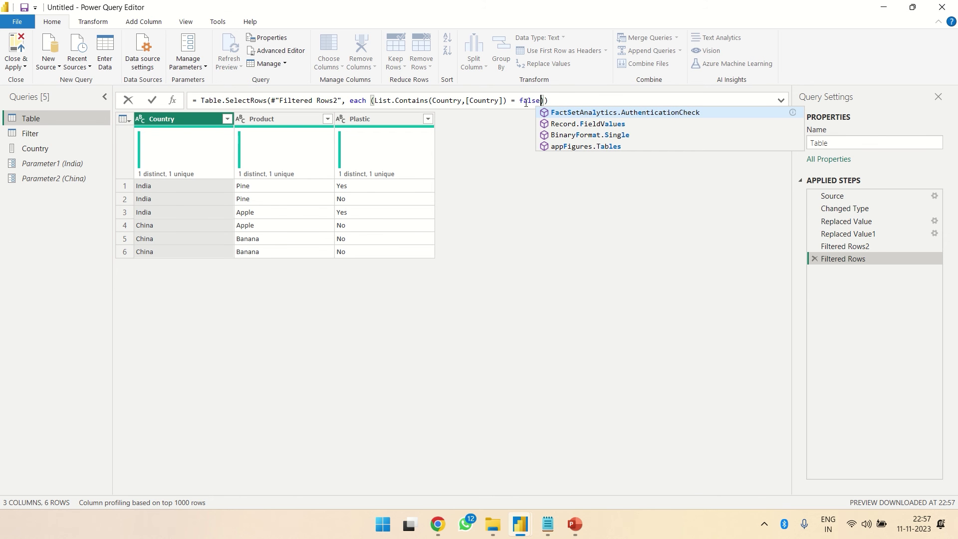
left_click(153, 103)
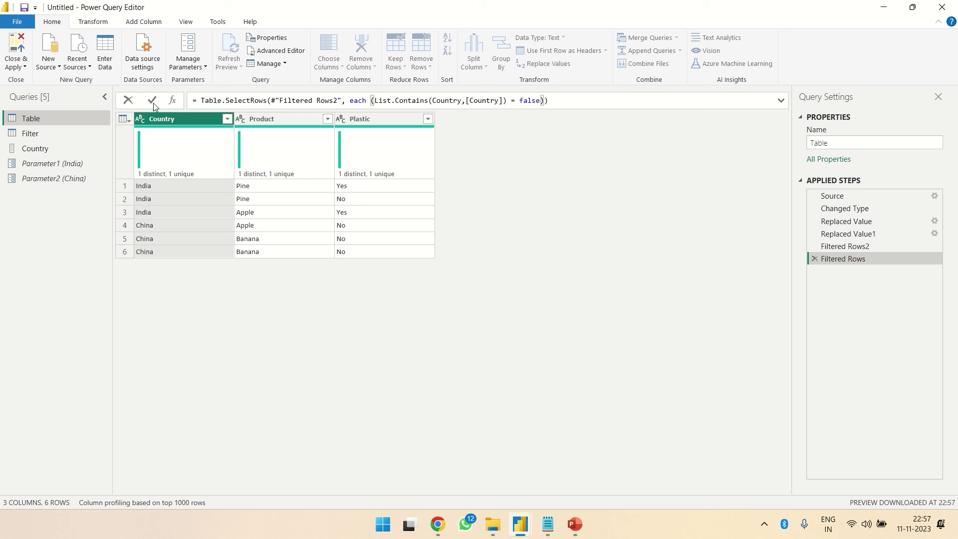